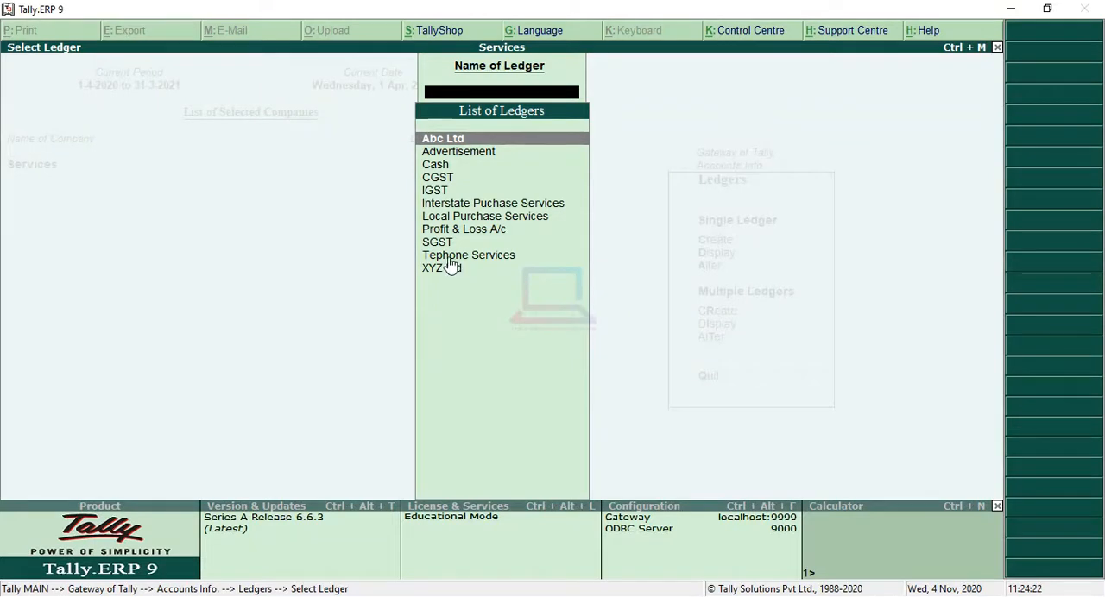
# Display the Tephone Services ledger to check its group and GST settings, and return to the ledger menu.
pyautogui.click(505, 263)
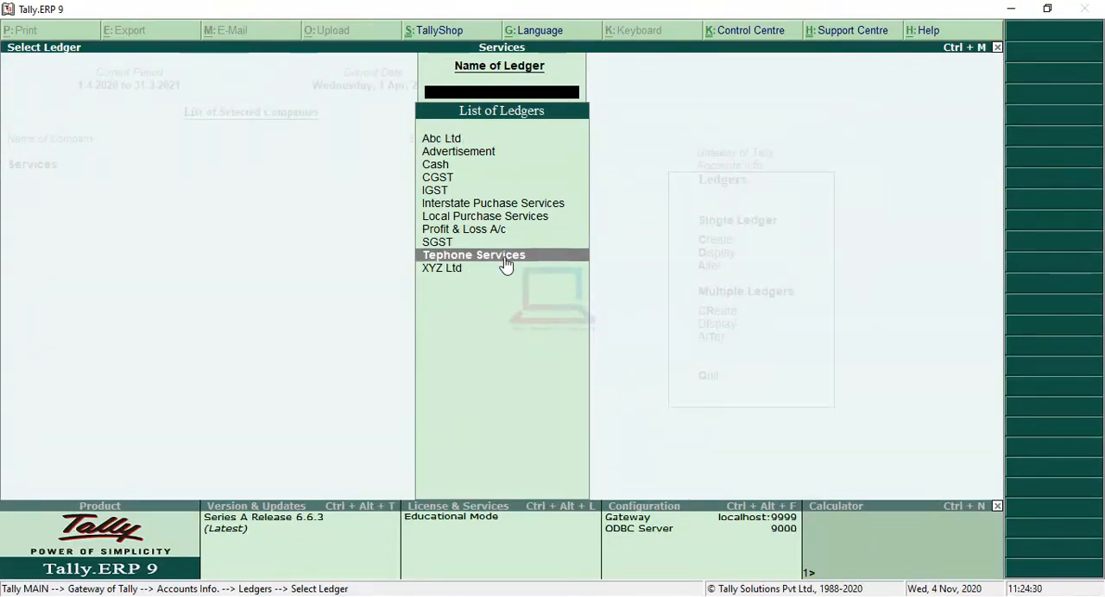
pyautogui.click(507, 263)
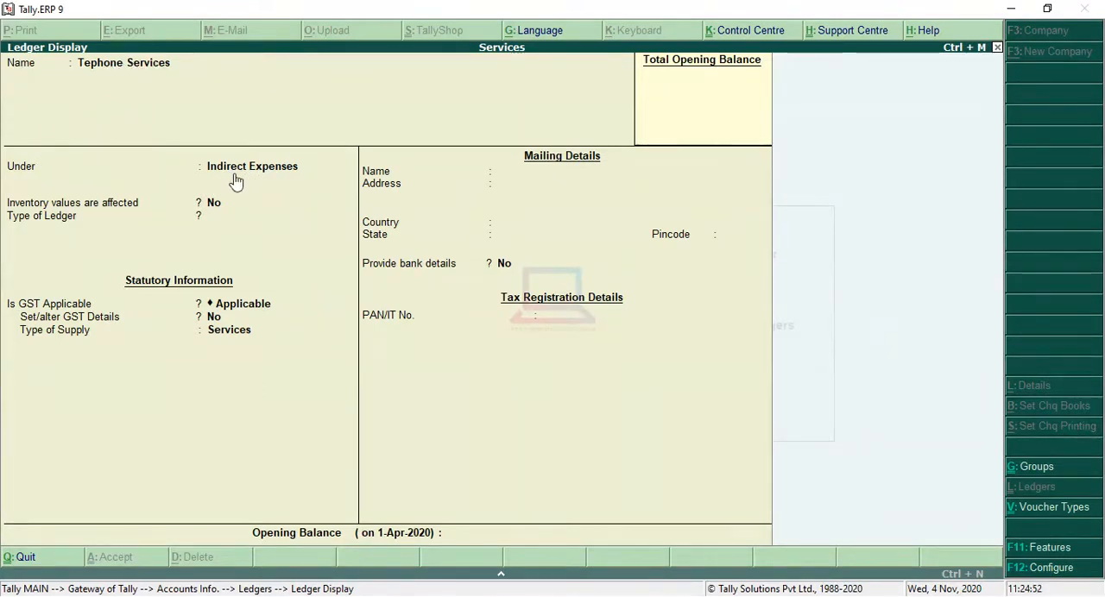
pyautogui.press('Escape')
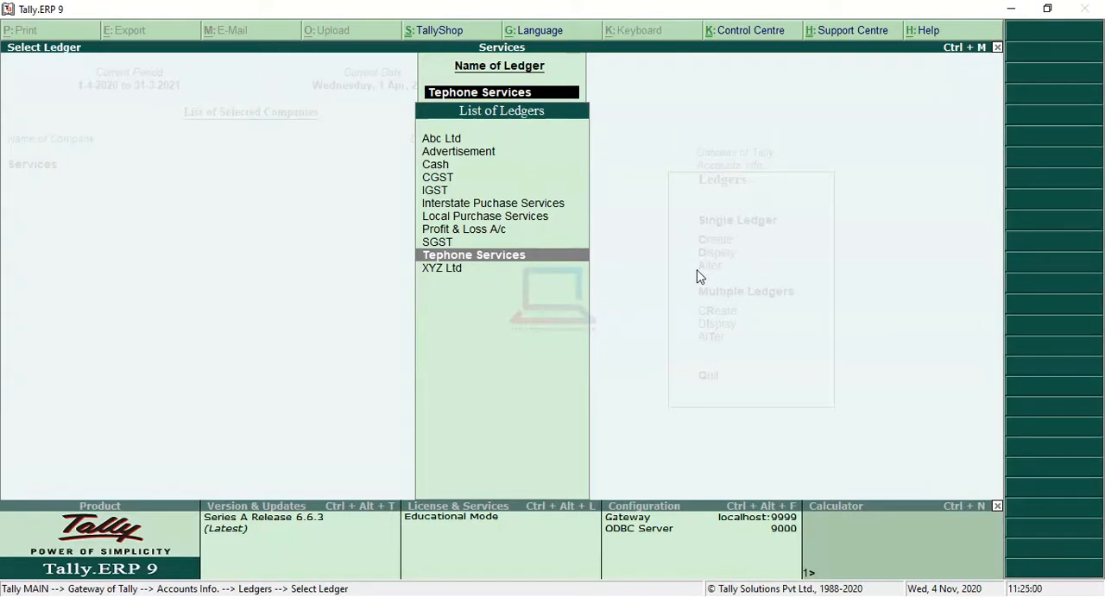
pyautogui.press('BackSpace')
pyautogui.press('Escape')
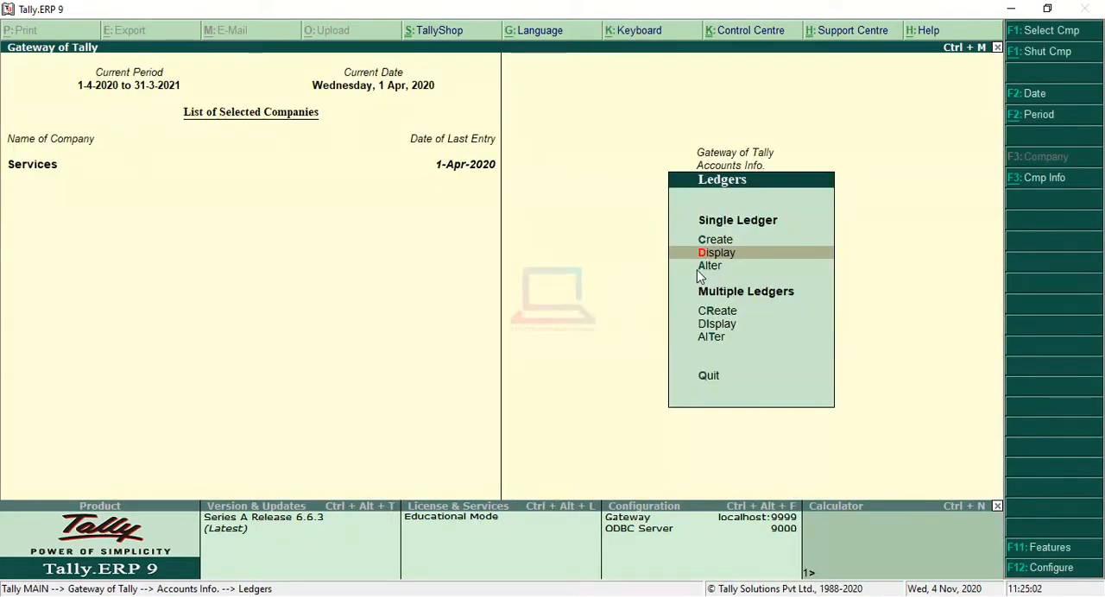
# Start creating a single ledger named Computer Repair, leaving its alias blank.
pyautogui.press('Up')
pyautogui.click(701, 273)
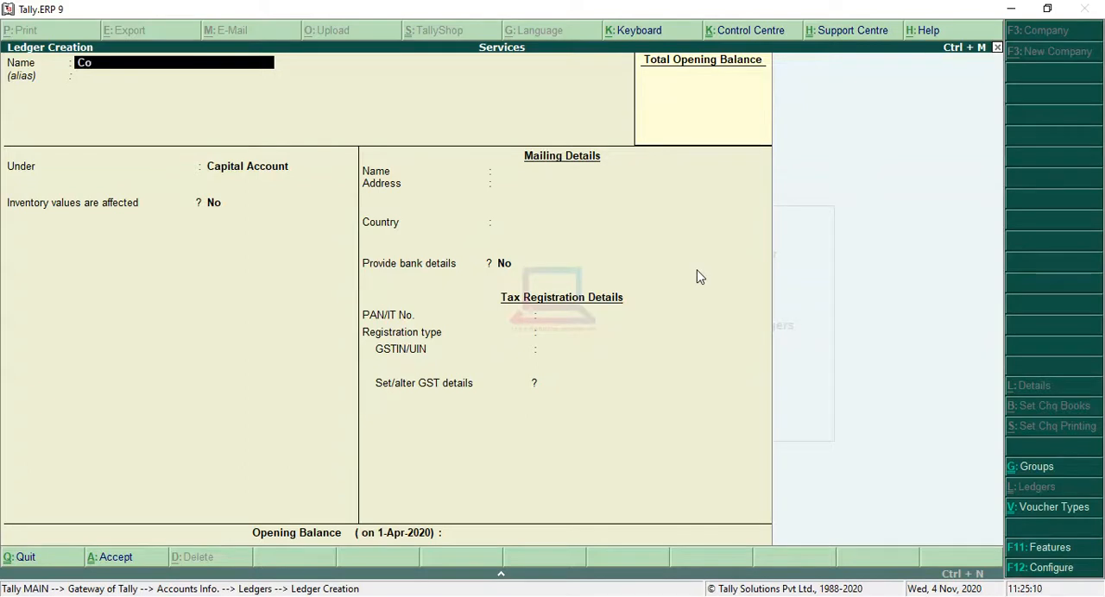
pyautogui.write('mputer Repair')
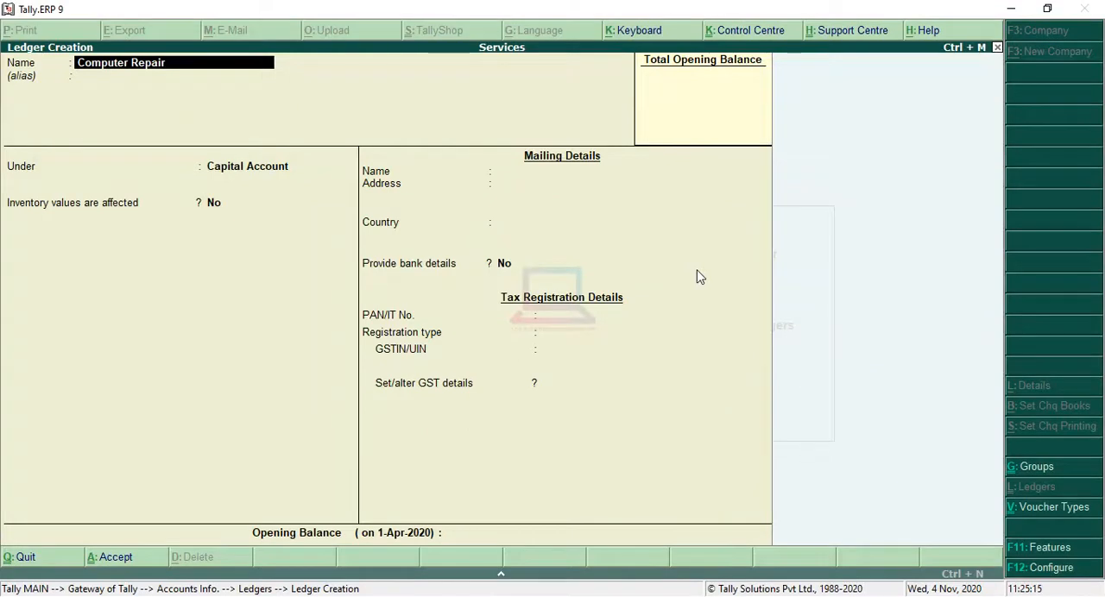
pyautogui.press('Return')
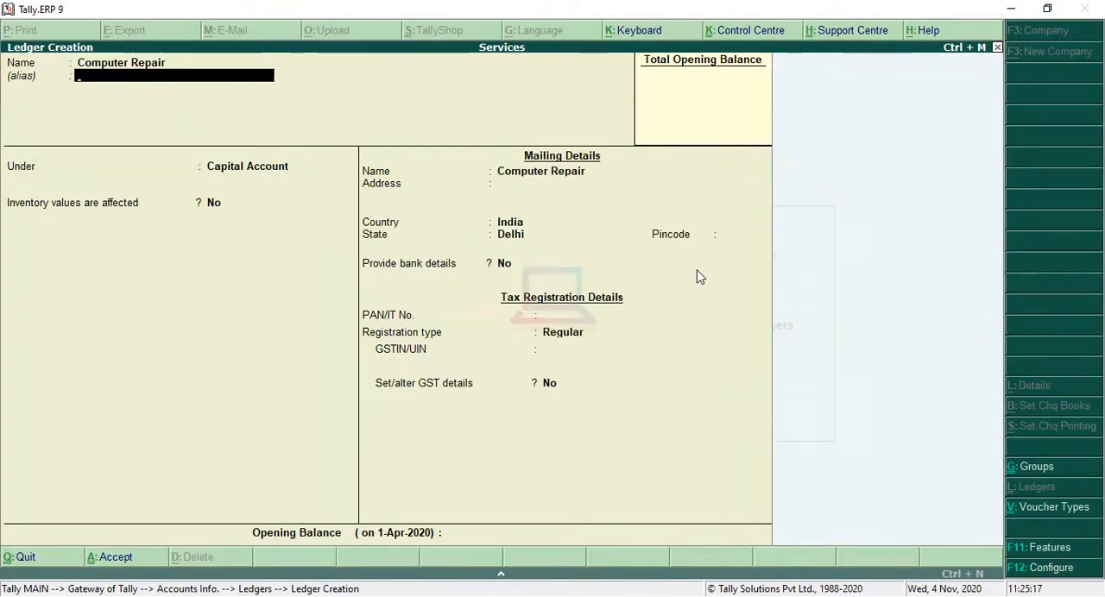
pyautogui.press('Return')
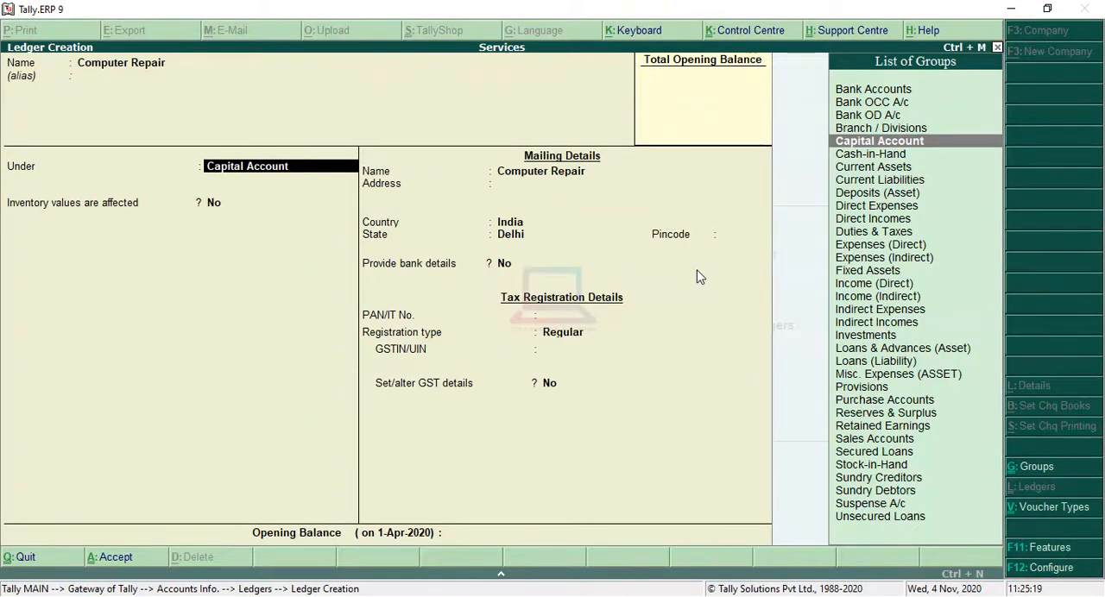
# Place the Computer Repair ledger under the Indirect Incomes group.
pyautogui.write('I')
pyautogui.press('Down')
pyautogui.press('Down')
pyautogui.press('Down')
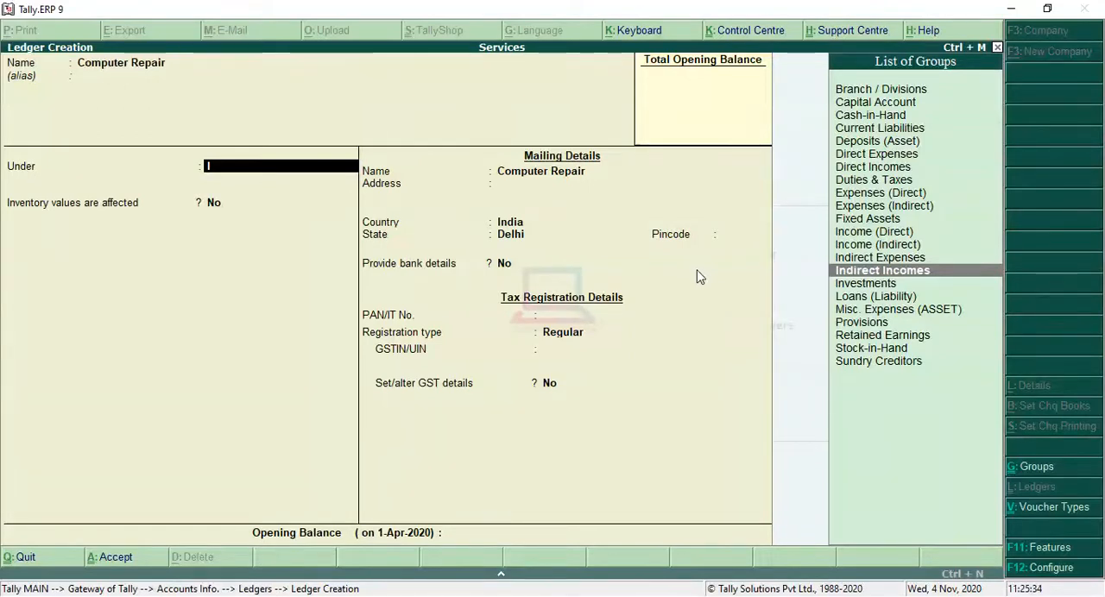
pyautogui.press('Return')
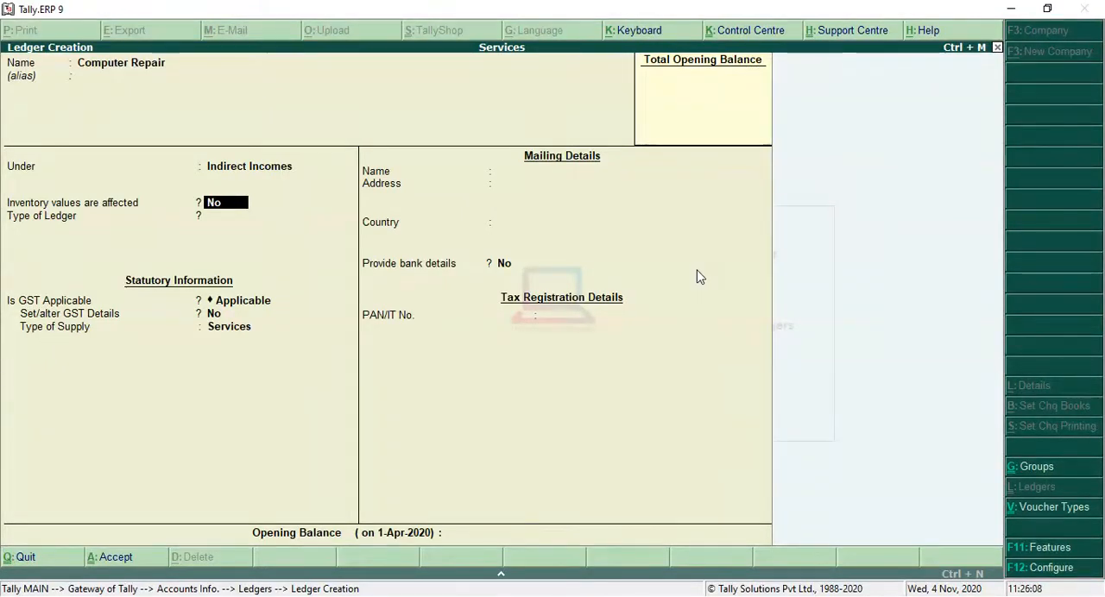
# Keep the ledger type Not Applicable, GST Applicable and supply type Services, and leave the opening balance blank.
pyautogui.press('Return')
pyautogui.press('Return')
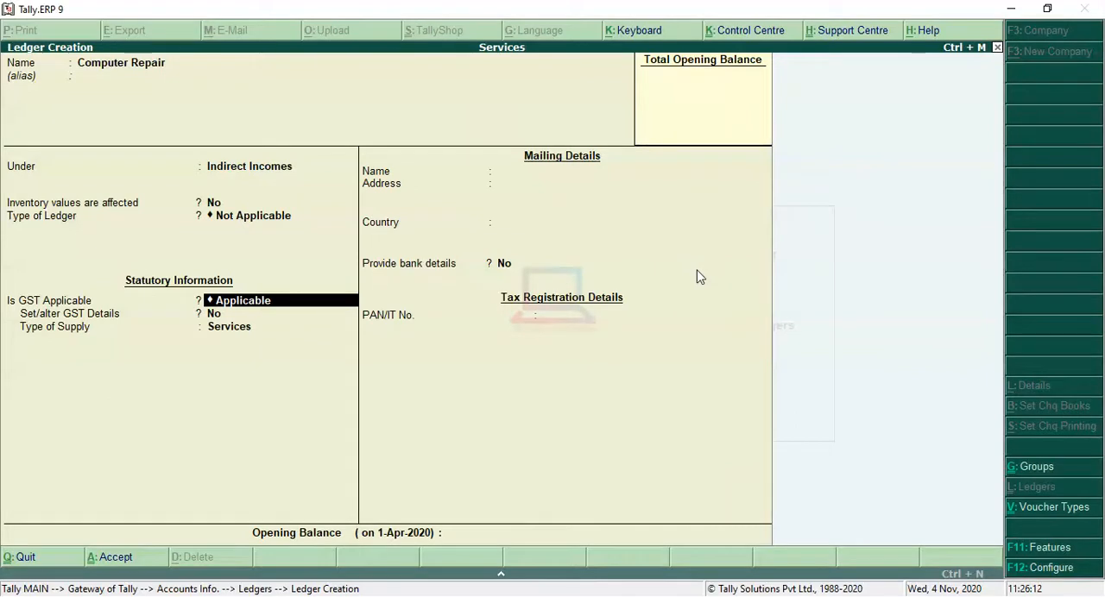
pyautogui.press('Return')
pyautogui.press('Return')
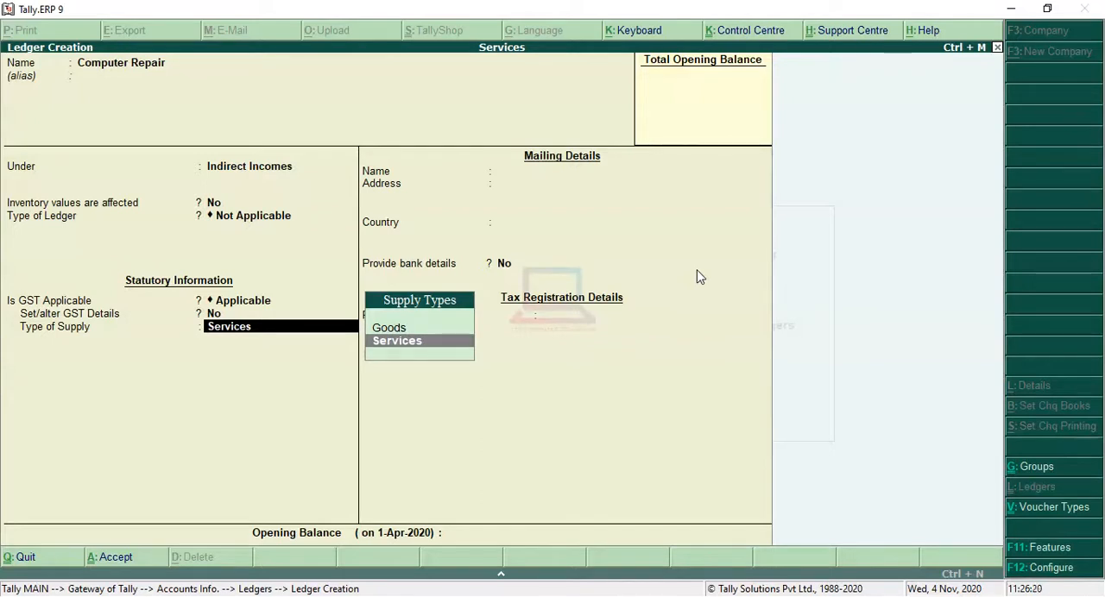
pyautogui.press('Return')
pyautogui.press('Return')
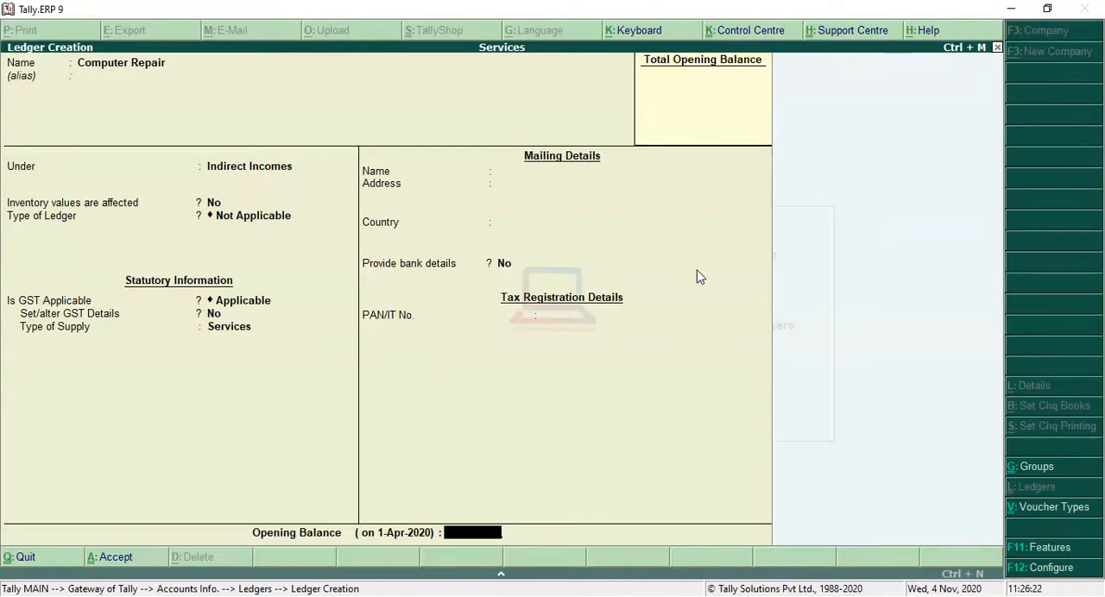
pyautogui.press('Return')
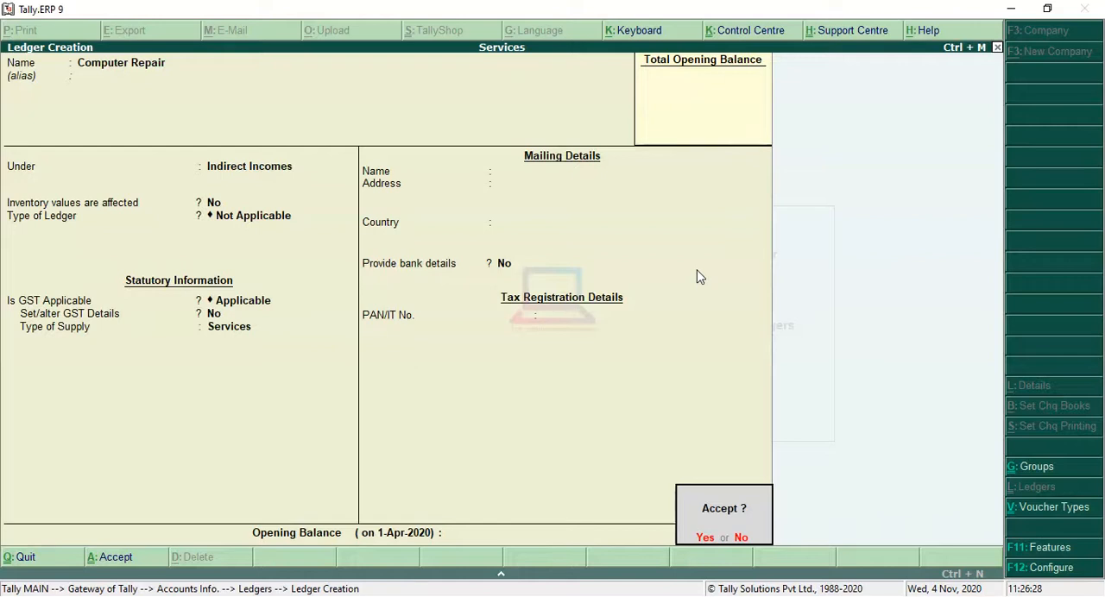
# Go back from the acceptance prompt to the statutory information and set Set/alter GST Details to Yes.
pyautogui.press('BackSpace')
pyautogui.press('BackSpace')
pyautogui.press('BackSpace')
pyautogui.press('BackSpace')
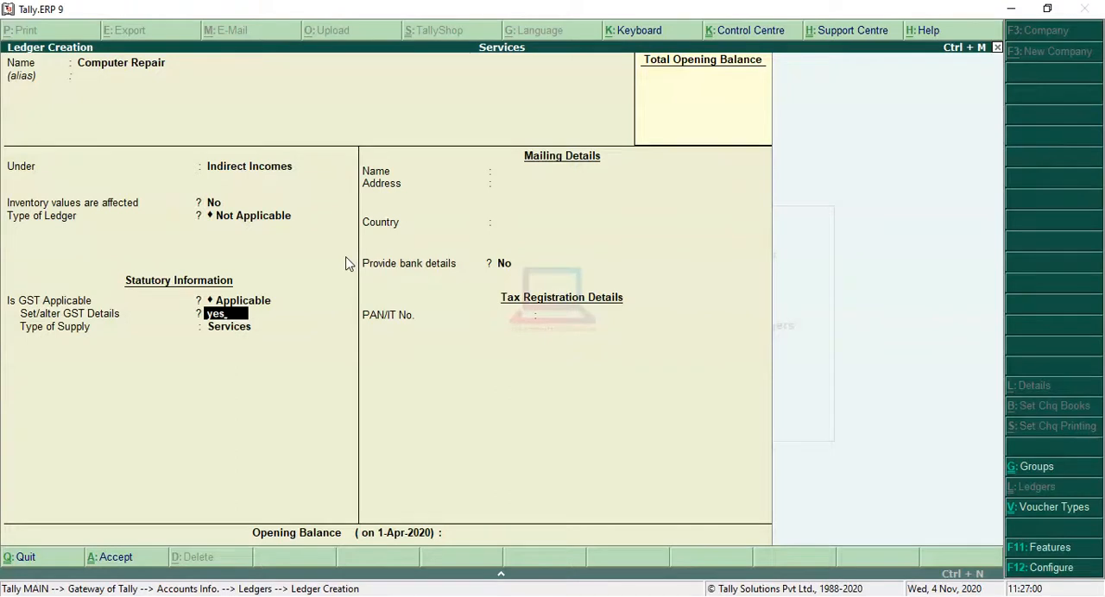
pyautogui.press('Return')
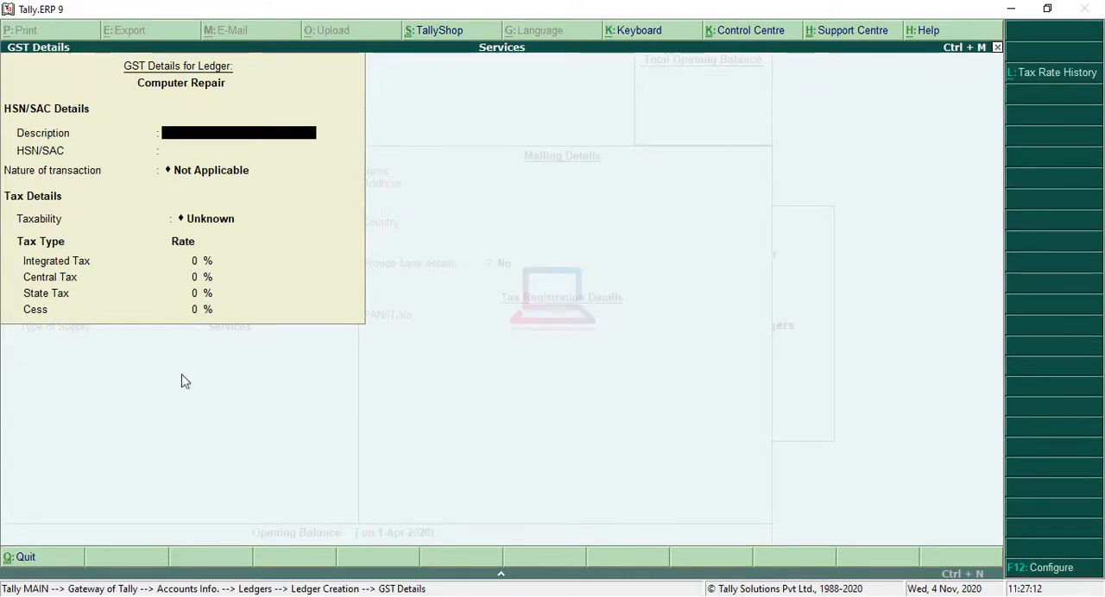
# Switch to the browser, copy SAC code 998713 from the Google search results, and return to Tally.ERP 9.
pyautogui.hotkey('alt', 'Tab')
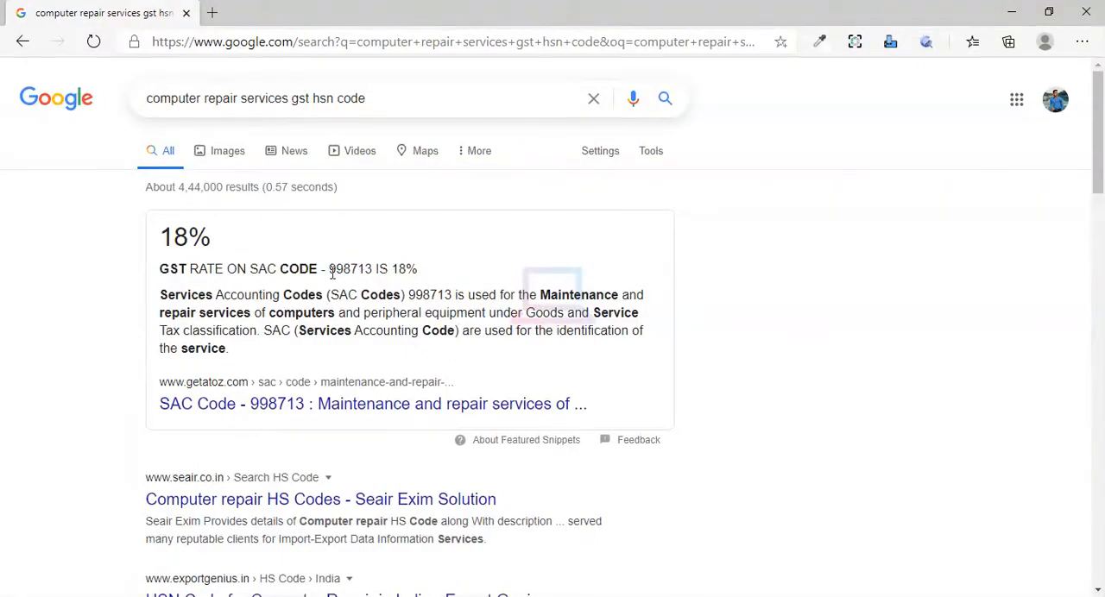
pyautogui.moveTo(331, 273); pyautogui.dragTo(369, 271)
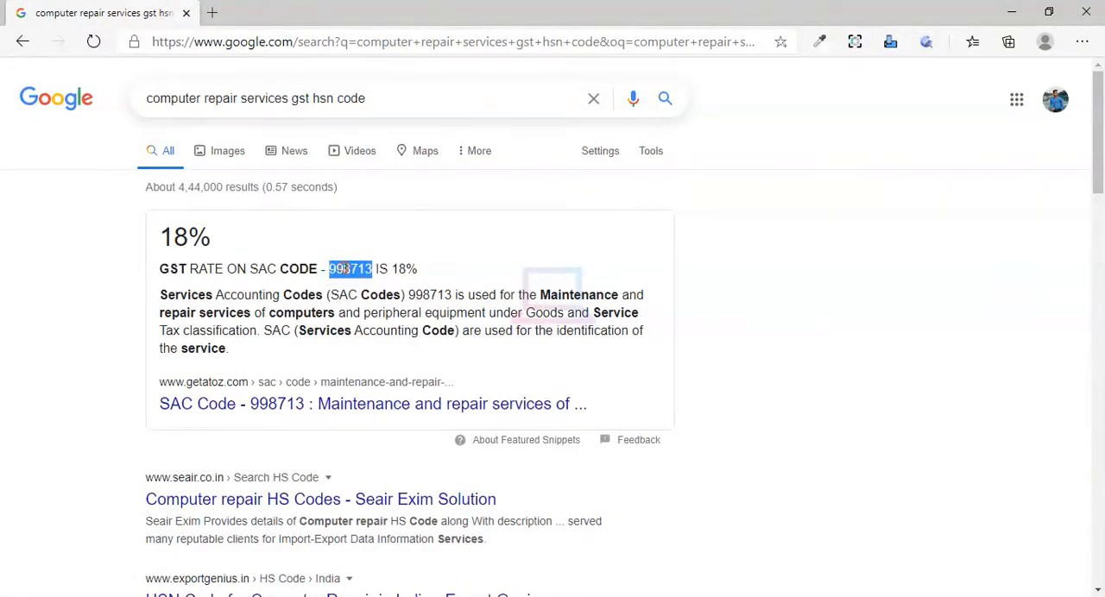
pyautogui.rightClick(342, 269)
pyautogui.click(377, 286)
pyautogui.hotkey('alt', 'Tab')
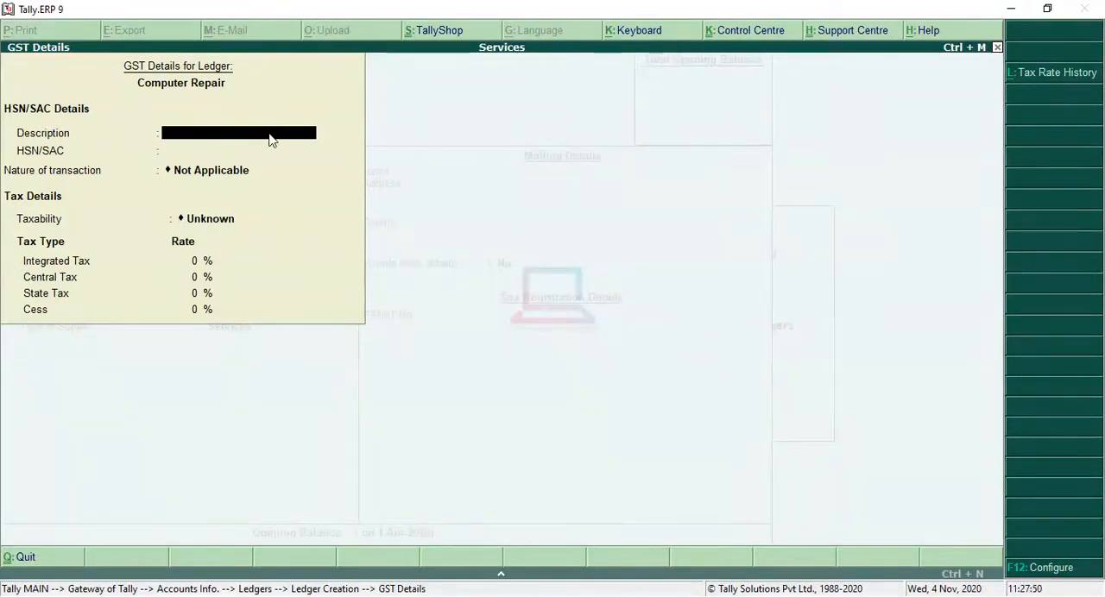
# Enter Computer Repair as the GST description and 998713 as the HSN/SAC code.
pyautogui.write('etr')
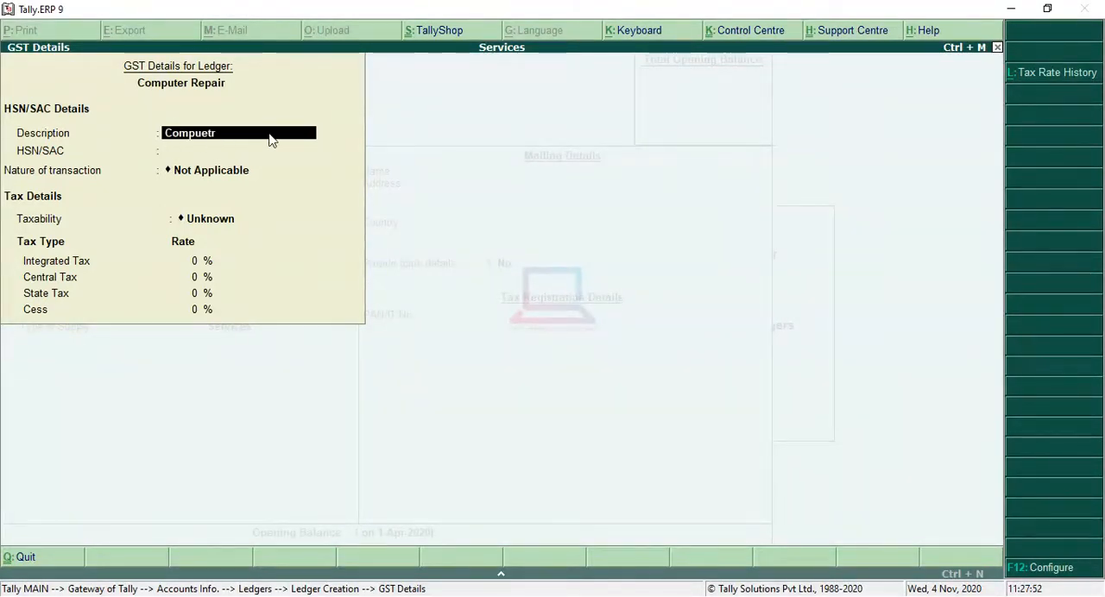
pyautogui.press('BackSpace')
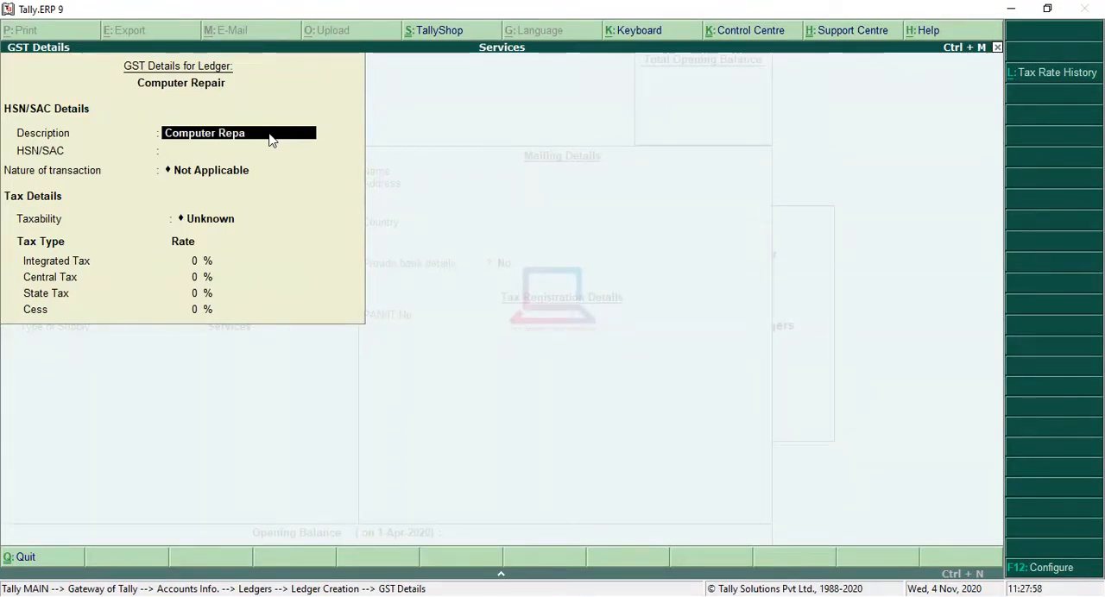
pyautogui.write('ir')
pyautogui.press('Return')
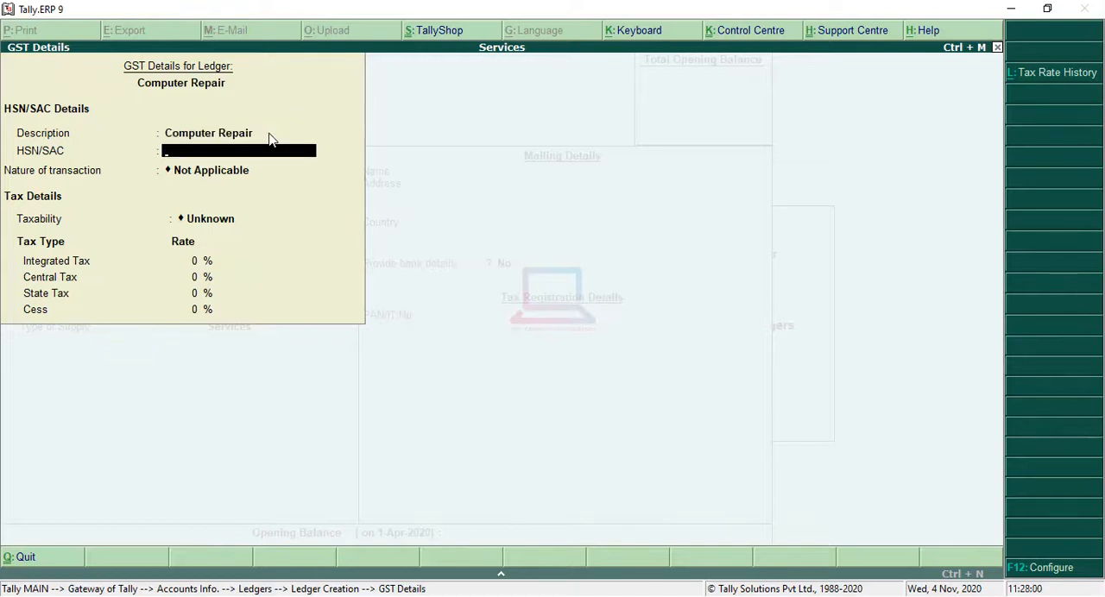
pyautogui.write('998713')
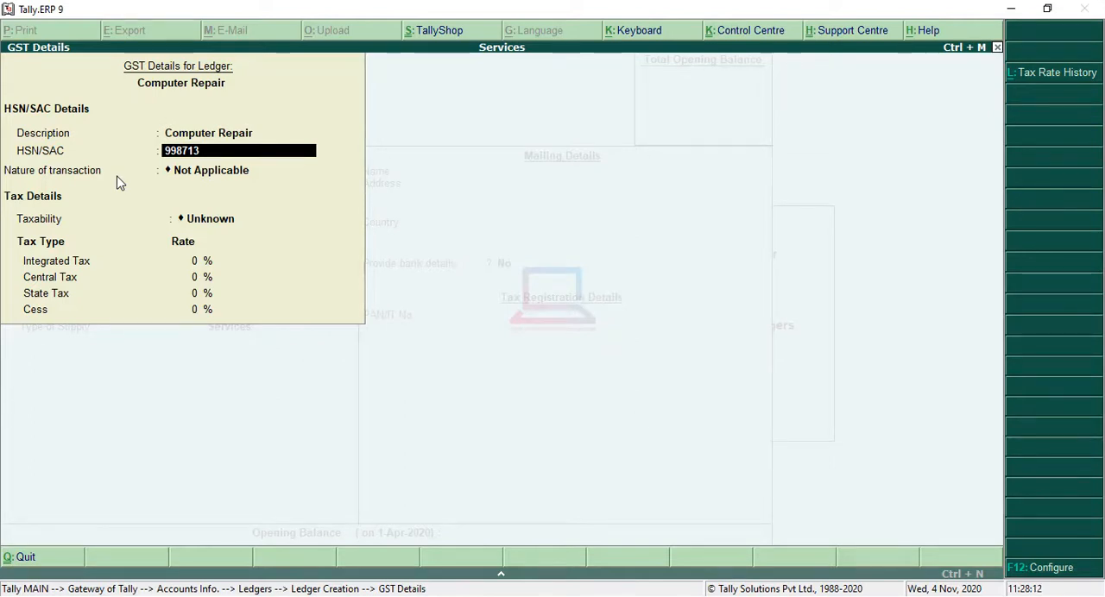
# Keep the nature of transaction as Not Applicable and set the taxability to Taxable.
pyautogui.press('Return')
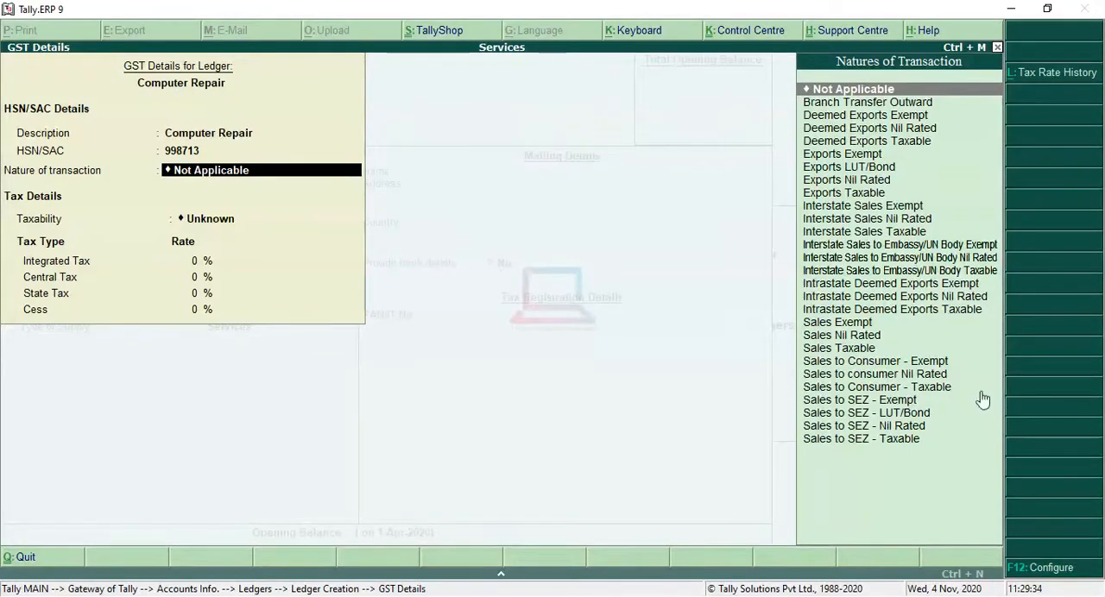
pyautogui.click(842, 352)
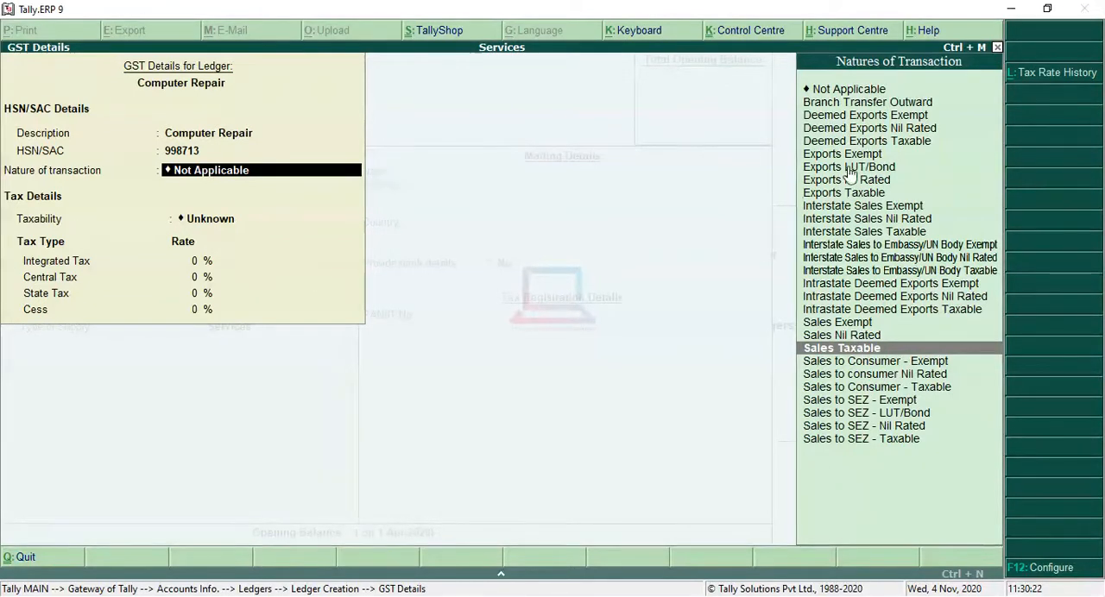
pyautogui.click(856, 90)
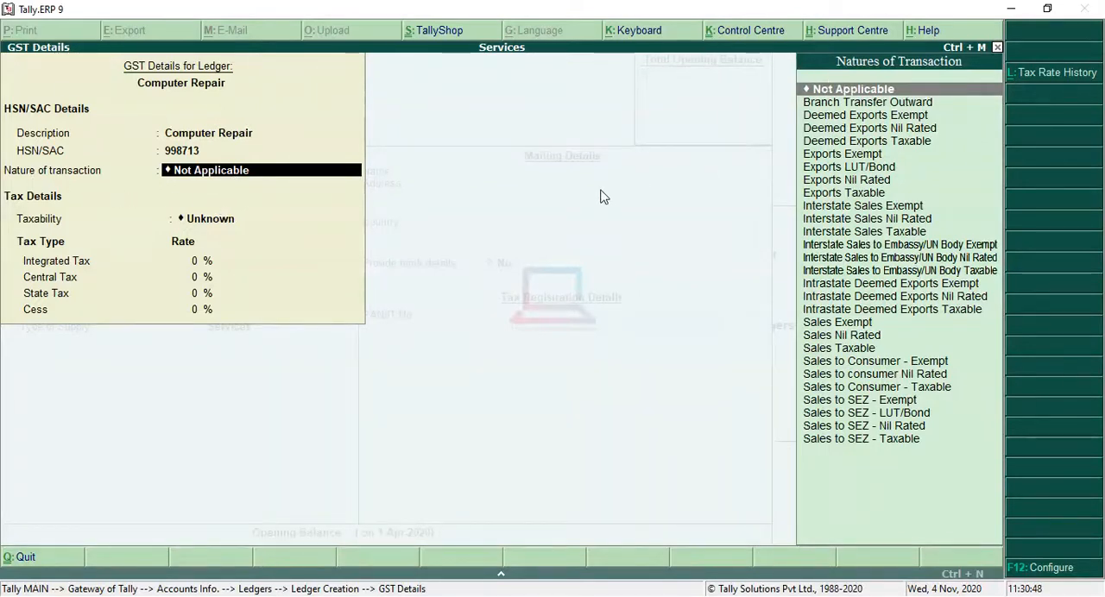
pyautogui.press('Return')
pyautogui.press('Down')
pyautogui.press('Down')
pyautogui.press('Down')
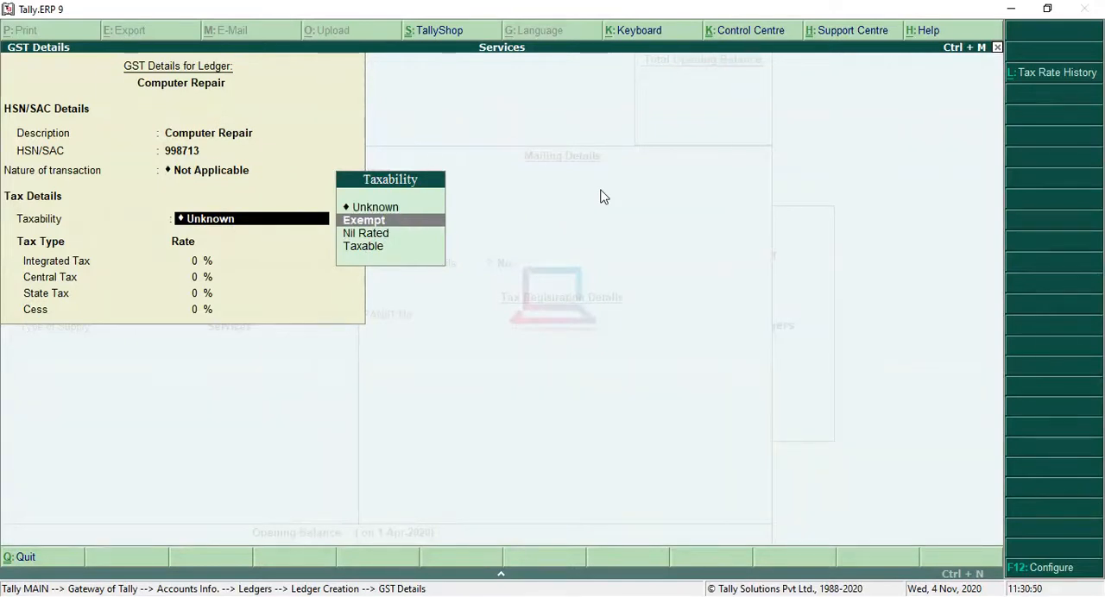
pyautogui.press('Return')
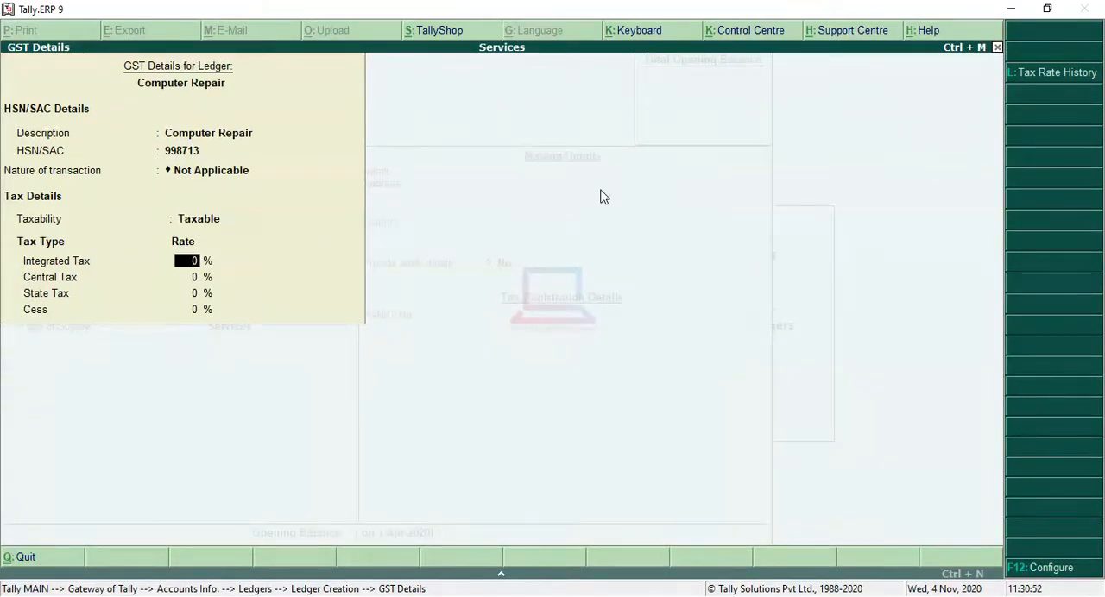
# Set the integrated tax rate to 18% and complete the GST details.
pyautogui.write('18')
pyautogui.press('Return')
pyautogui.press('Return')
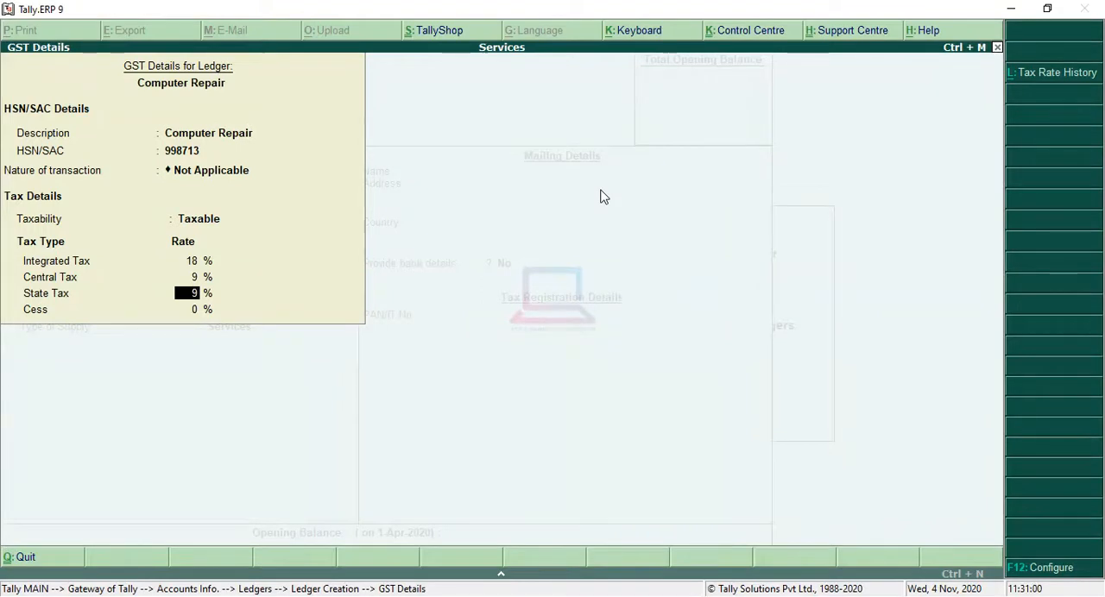
pyautogui.press('Return')
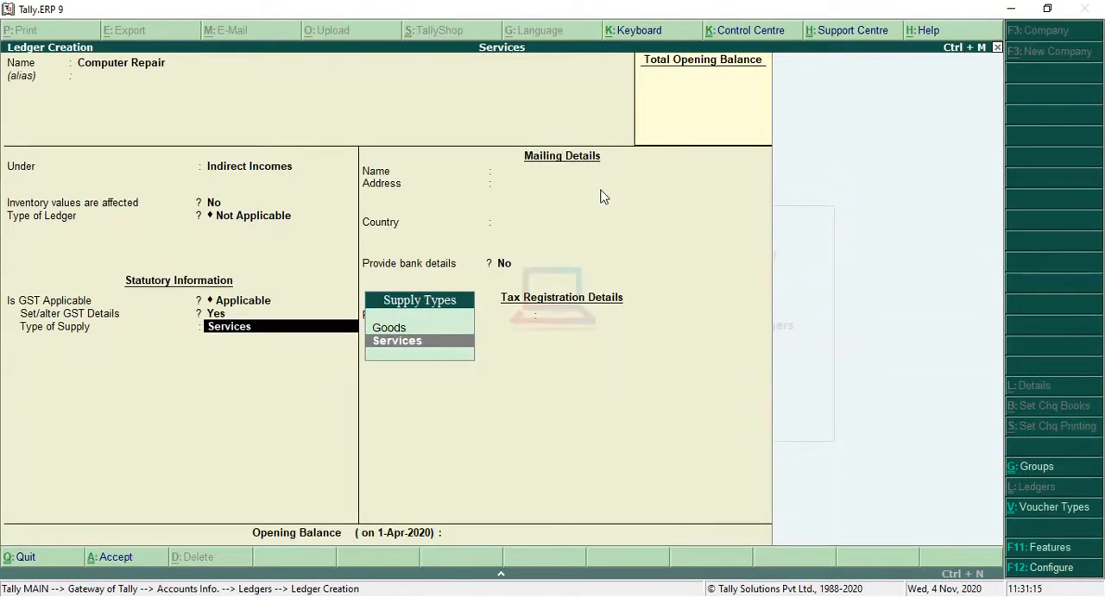
# Keep the supply type as Services and save the Computer Repair ledger.
pyautogui.press('Return')
pyautogui.press('Return')
pyautogui.press('Return')
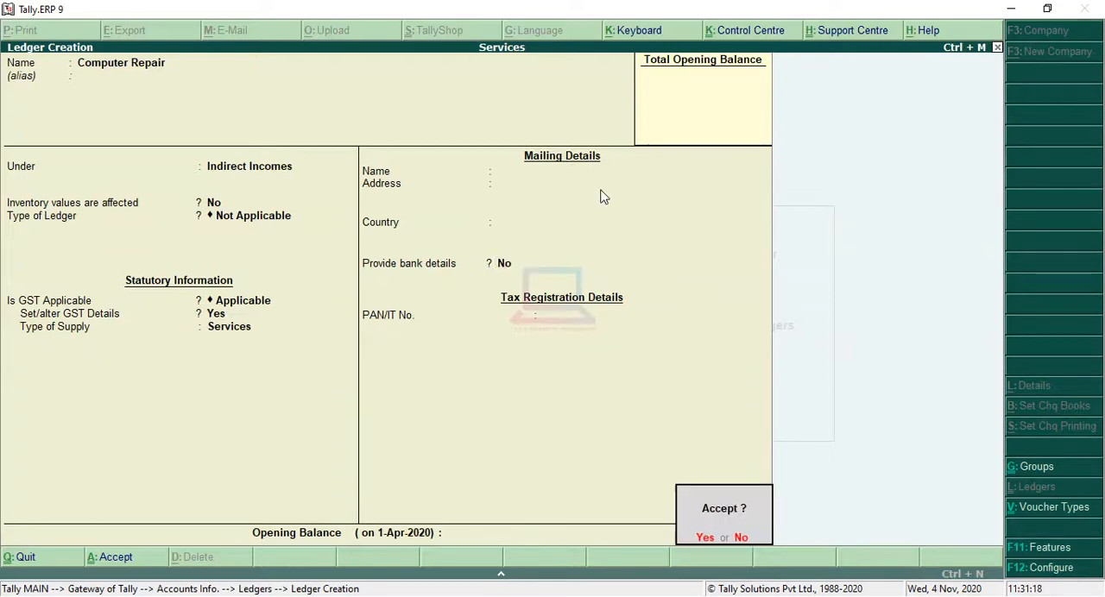
pyautogui.press('Return')
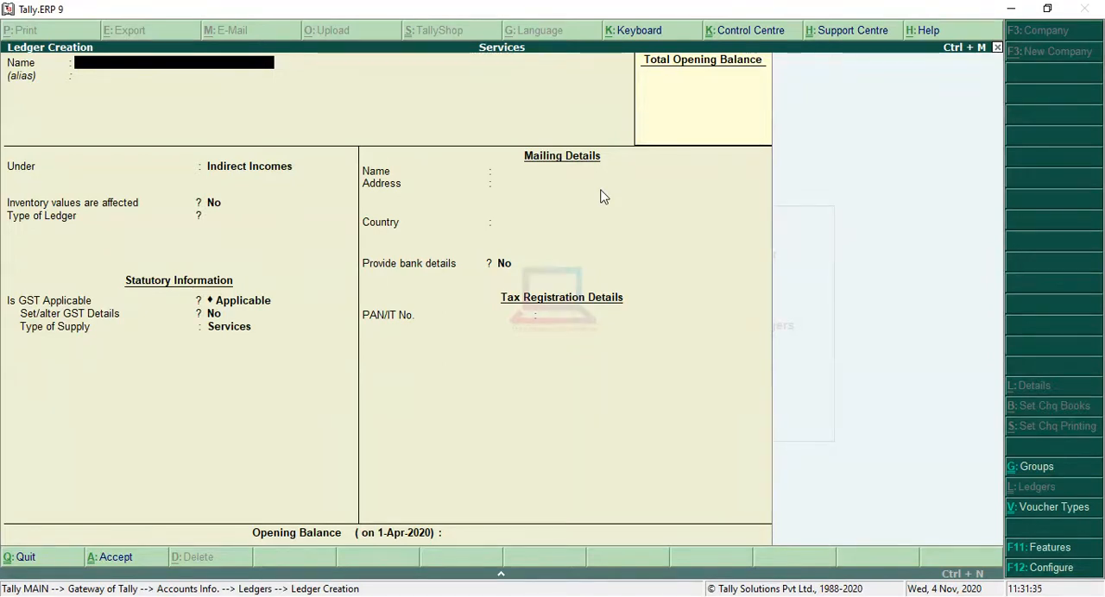
# Name the new ledger Dr1 Local and leave its alias blank.
pyautogui.write('1 Local')
pyautogui.press('Return')
pyautogui.press('Return')
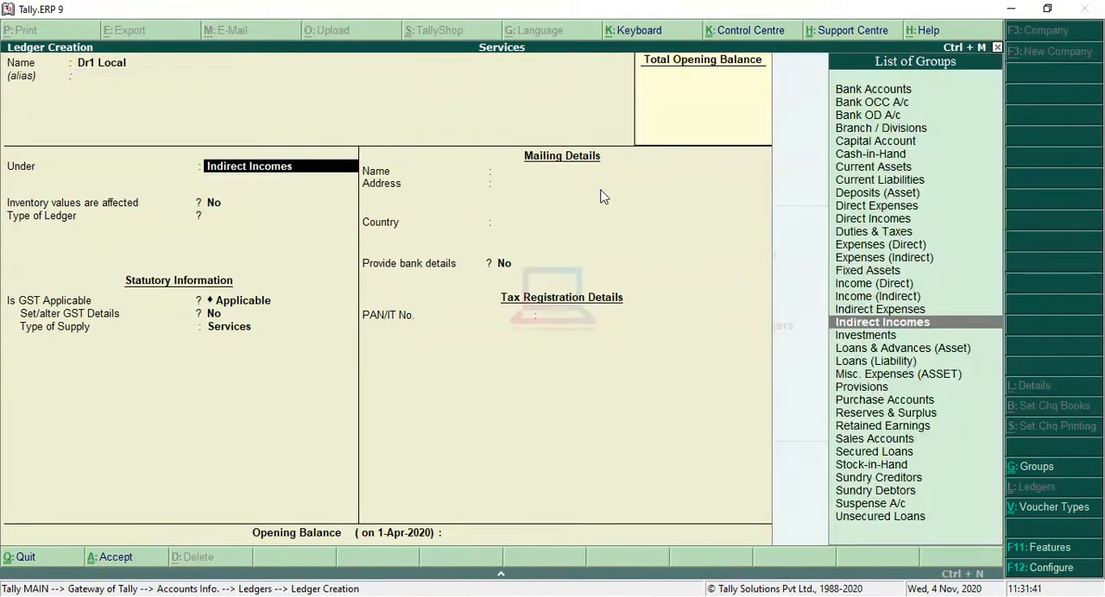
# Place the Dr1 Local ledger under Sundry Debtors and accept its default settings up to the pincode.
pyautogui.write('S')
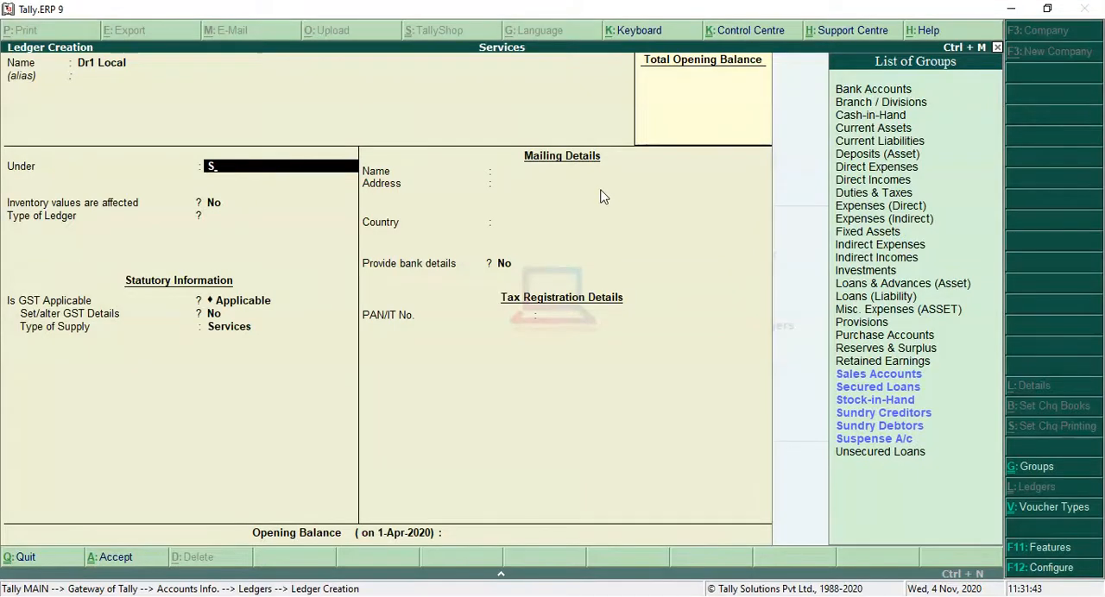
pyautogui.press('Down')
pyautogui.press('Down')
pyautogui.press('Down')
pyautogui.press('Down')
pyautogui.press('Return')
pyautogui.press('Return')
pyautogui.press('Return')
pyautogui.press('Return')
pyautogui.press('Return')
pyautogui.press('Return')
pyautogui.press('Return')
pyautogui.press('Return')
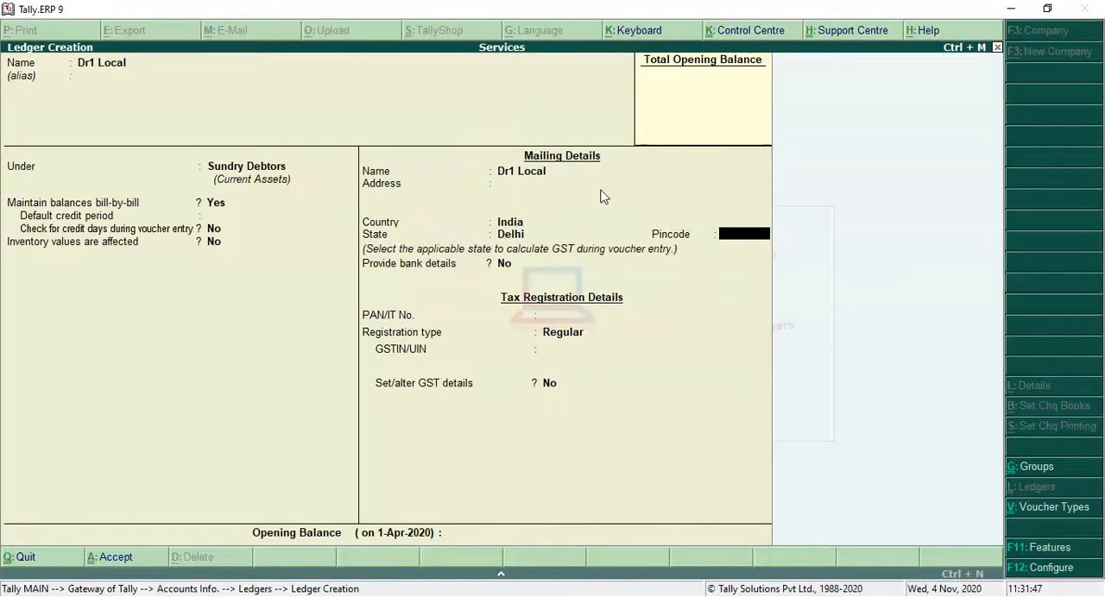
# Leave the PAN blank, keep the registration type Regular and enter the local debtor's GSTIN.
pyautogui.press('Return')
pyautogui.press('Return')
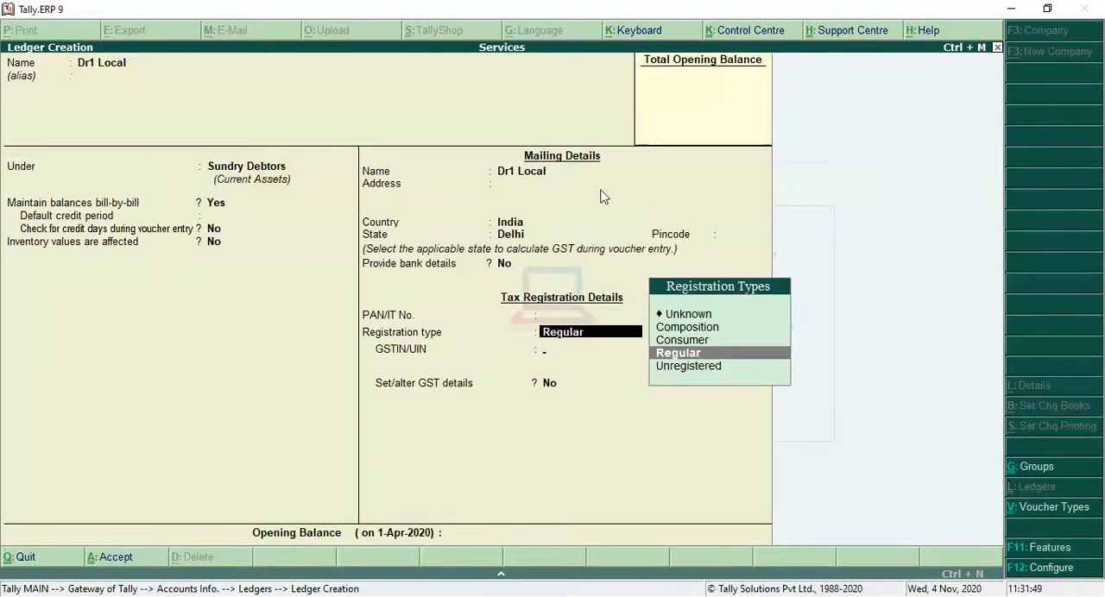
pyautogui.press('Return')
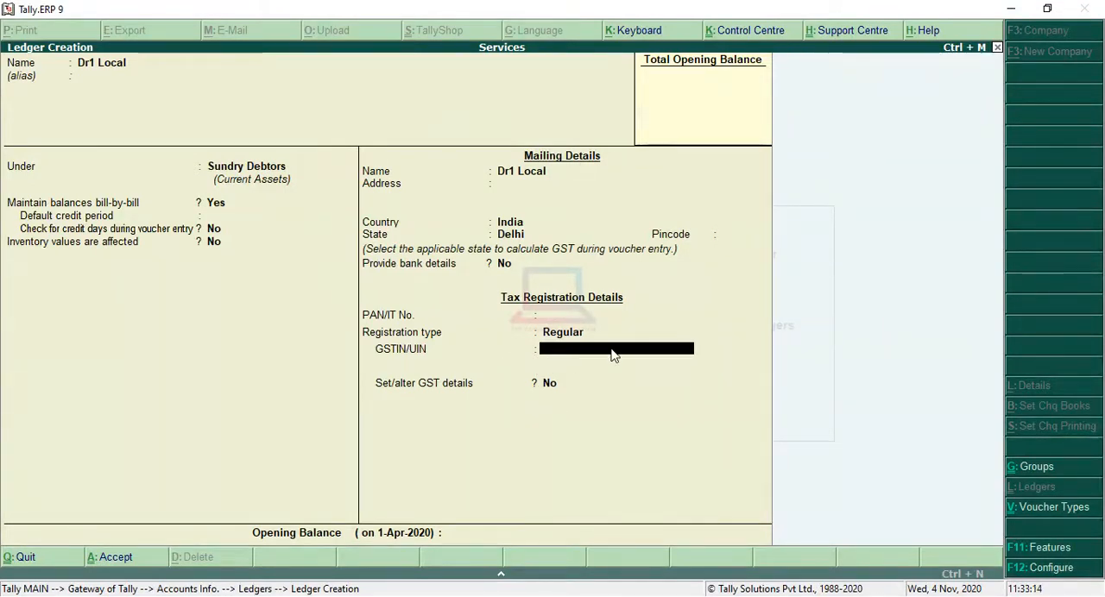
pyautogui.hotkey('ctrl', 'alt', 'v')
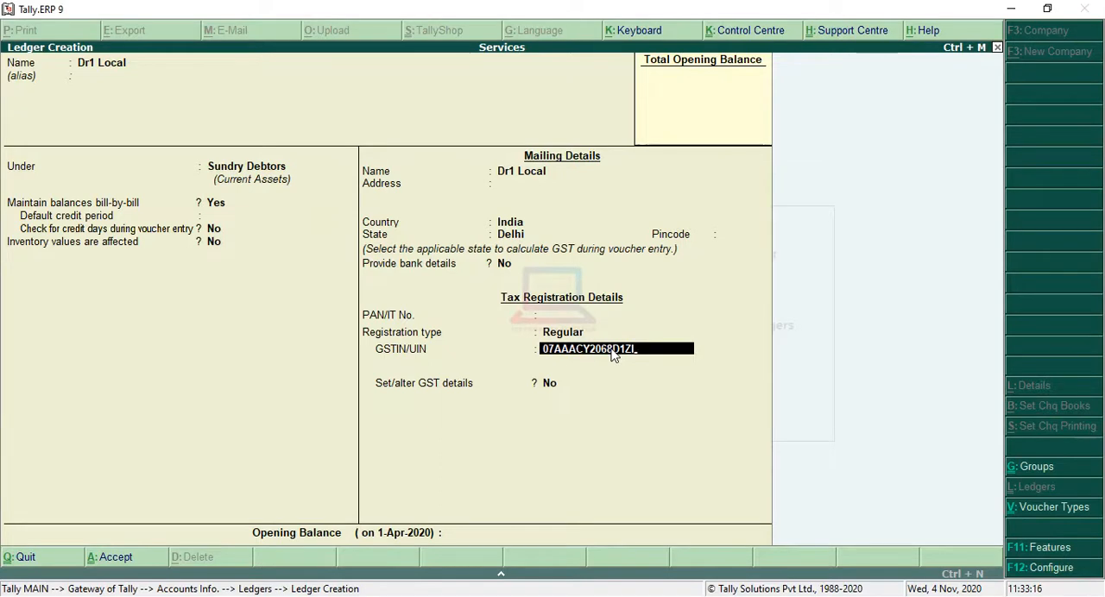
pyautogui.press('Return')
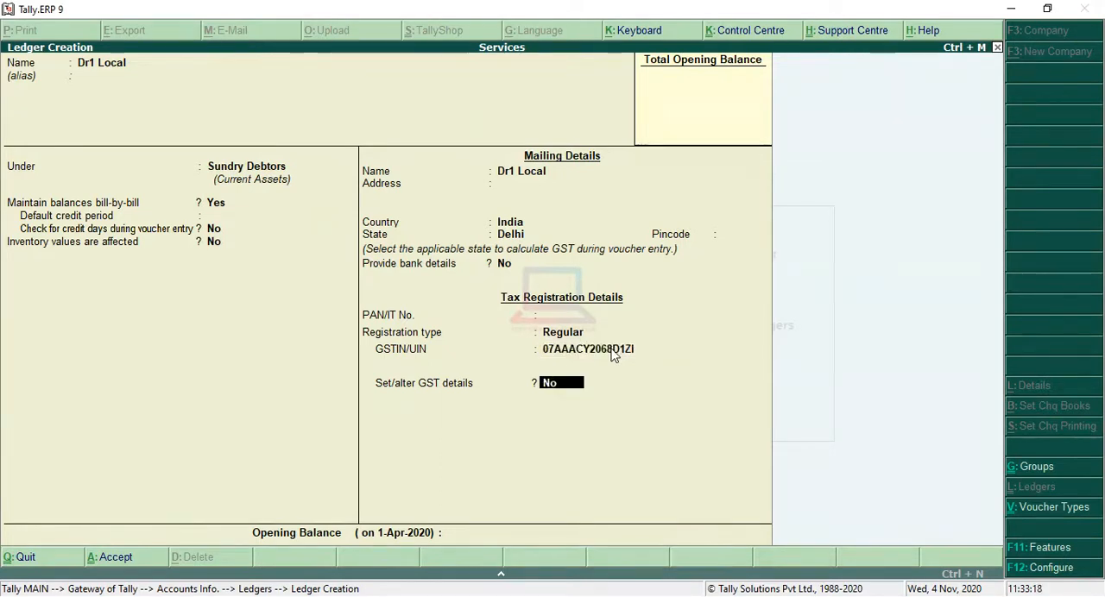
# Enable GST details for Dr1 Local, accept their default values and save the ledger.
pyautogui.write('yes')
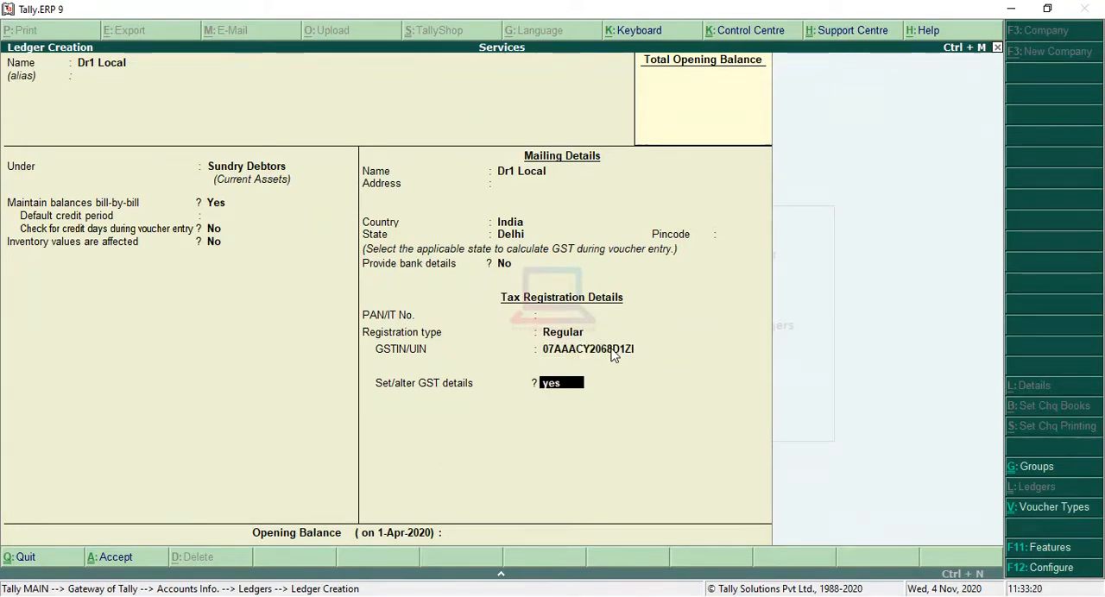
pyautogui.press('Return')
pyautogui.press('Return')
pyautogui.press('Return')
pyautogui.press('Return')
pyautogui.press('Return')
pyautogui.press('Return')
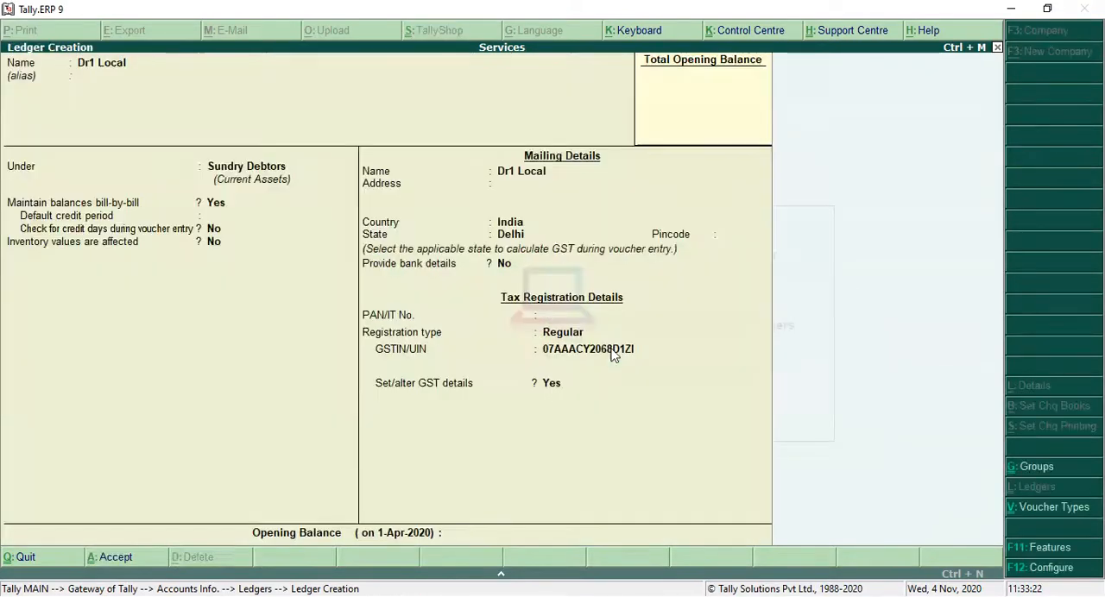
pyautogui.press('Return')
pyautogui.click(611, 349)
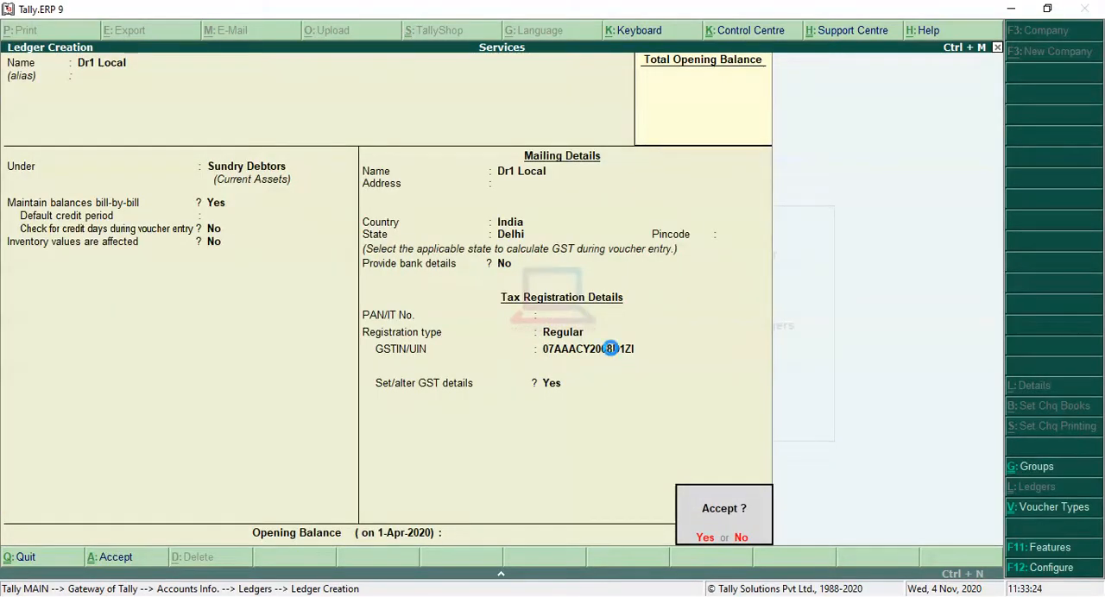
pyautogui.press('y')
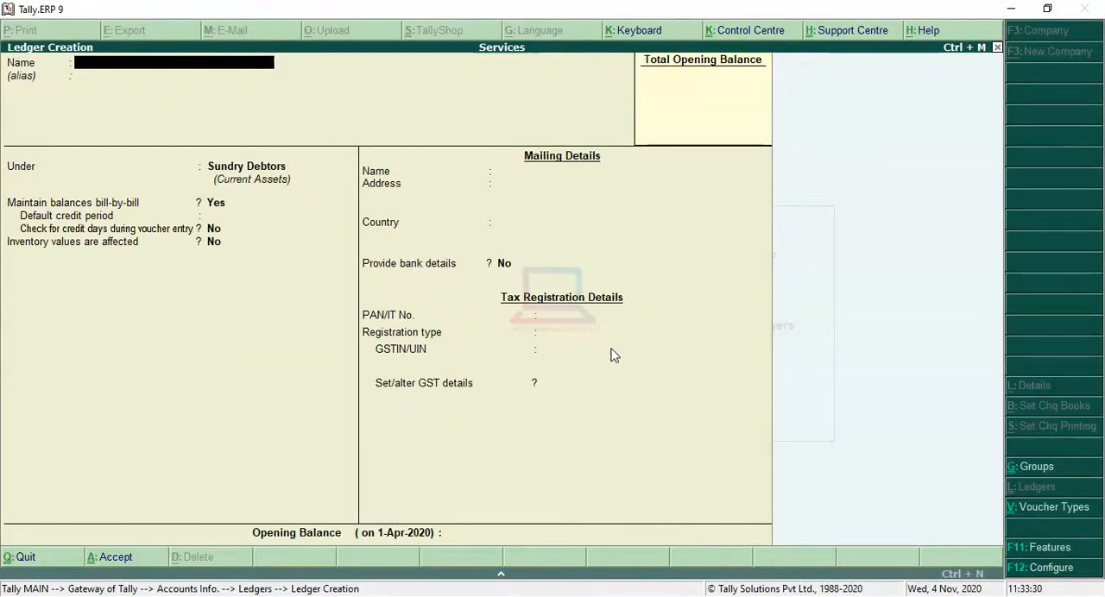
# Name the next ledger Dr2 Interstate and keep it under Sundry Debtors with its default balance settings.
pyautogui.write('2 Inte')
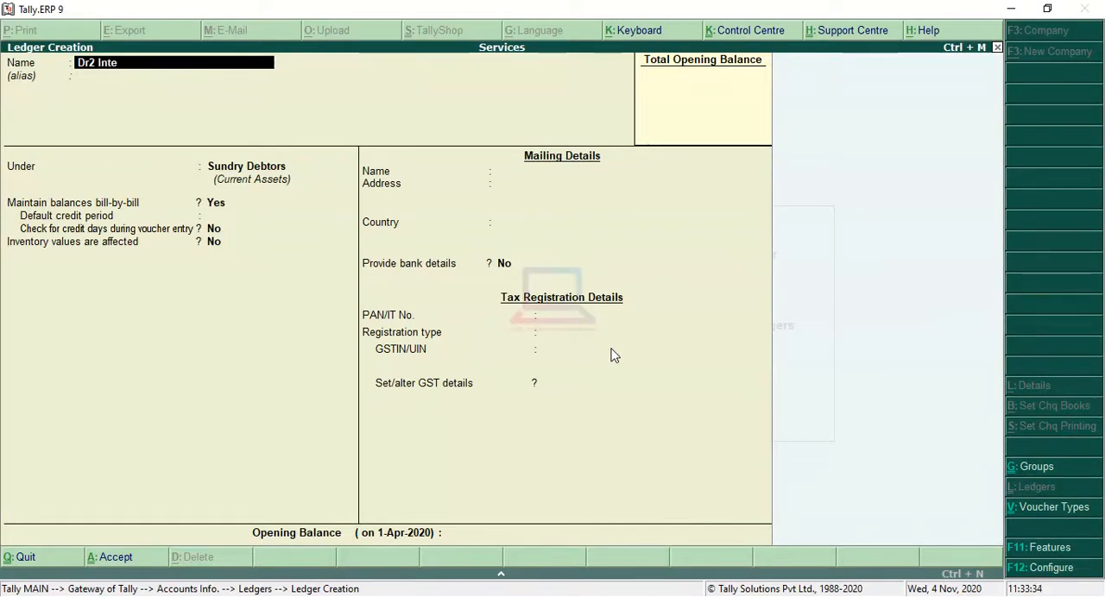
pyautogui.write('rstar')
pyautogui.press('BackSpace')
pyautogui.press('Return')
pyautogui.press('Return')
pyautogui.press('Return')
pyautogui.press('Return')
pyautogui.press('Return')
pyautogui.press('Return')
pyautogui.press('Return')
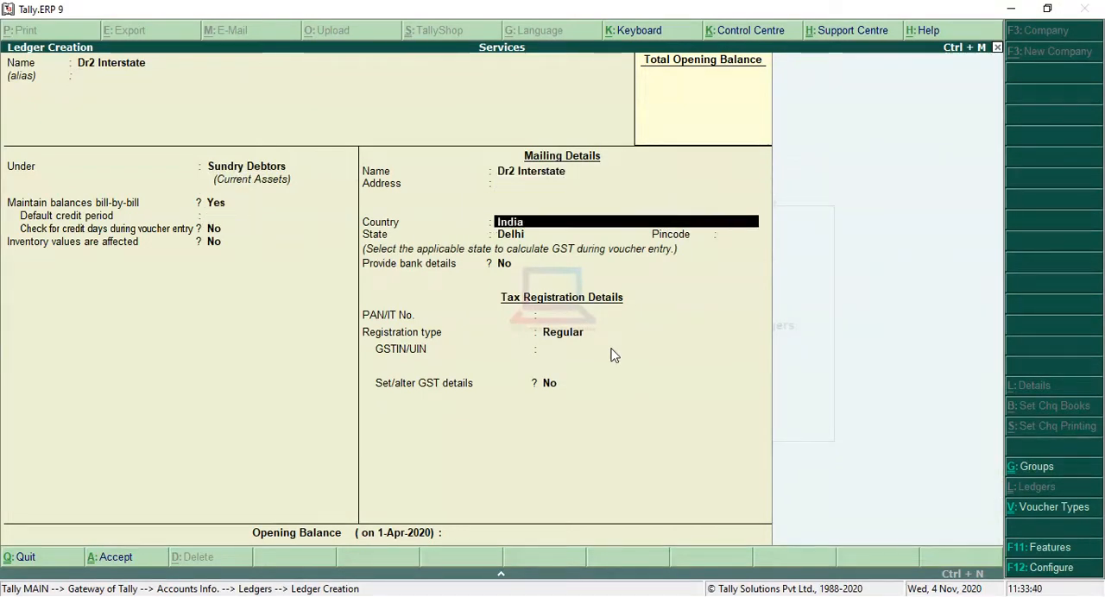
# Keep India as the country of Dr2 Interstate and set its state to Gujarat.
pyautogui.press('Return')
pyautogui.press('Down')
pyautogui.press('Down')
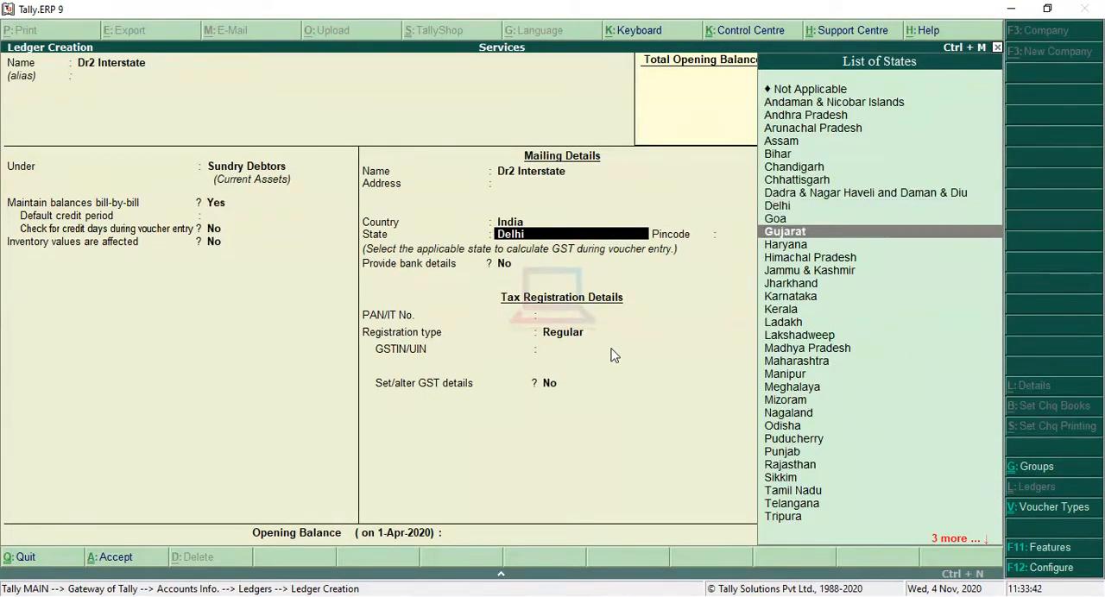
pyautogui.press('Return')
pyautogui.press('Return')
pyautogui.press('Return')
pyautogui.press('Return')
pyautogui.press('Return')
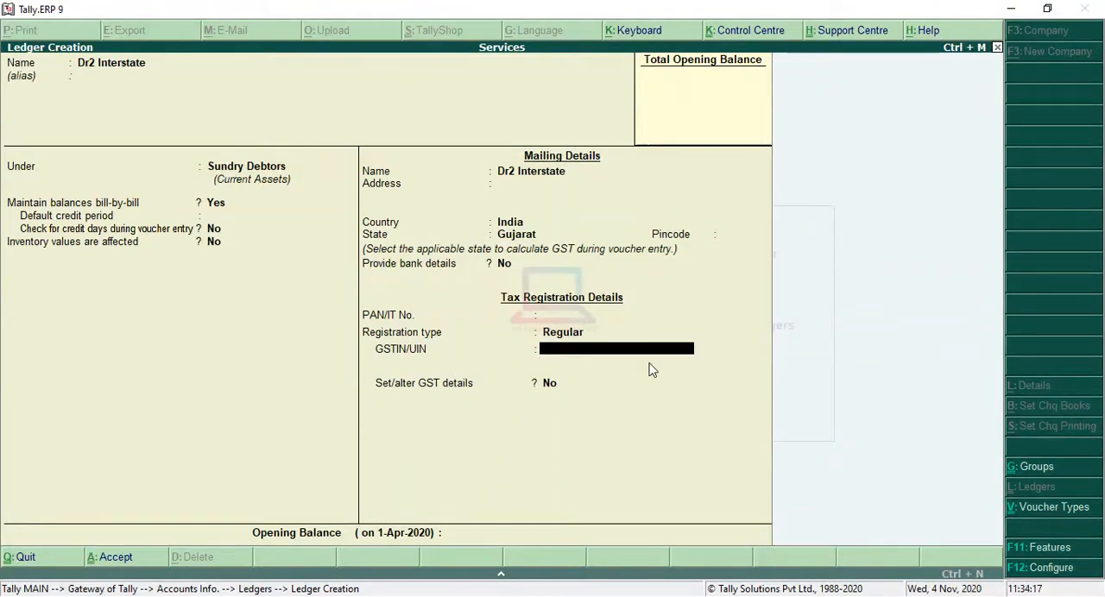
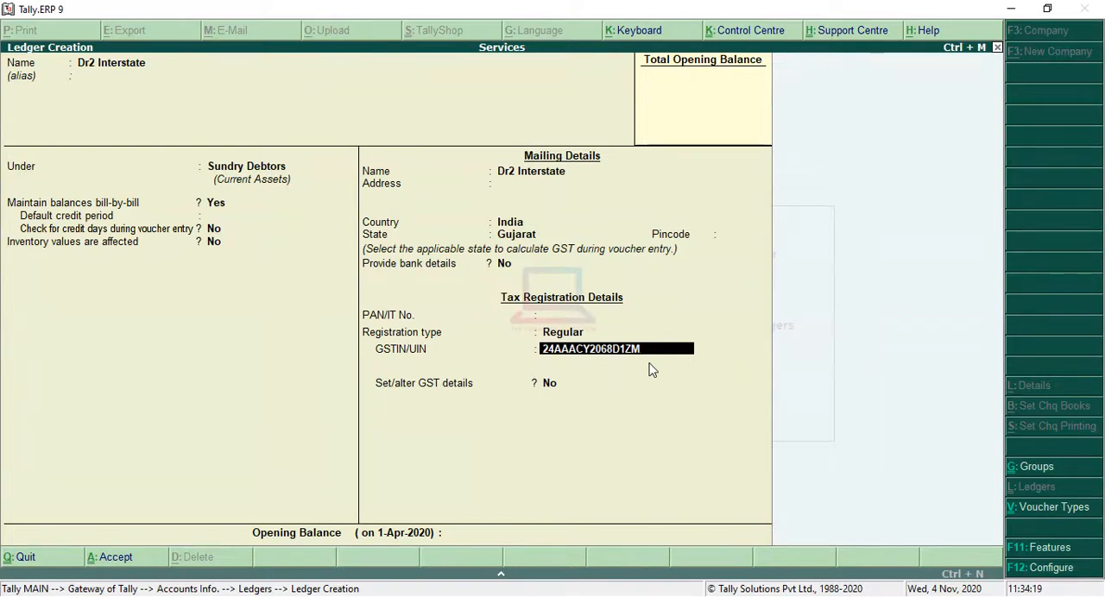
# Keep the registration type Regular and enter the interstate debtor's GSTIN, leaving the pincode and PAN blank.
pyautogui.press('Return')
# Enable GST details for Dr2 Interstate, accept their default values and save the ledger.
pyautogui.write('ye')
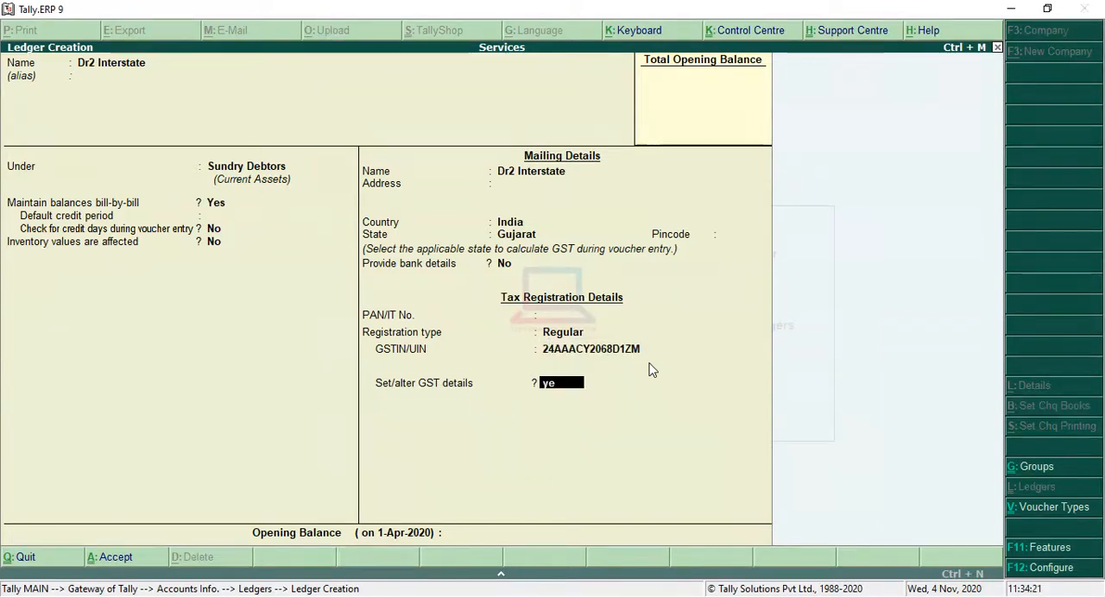
pyautogui.press('Return')
pyautogui.press('Return')
pyautogui.press('Return')
pyautogui.press('Return')
pyautogui.press('Return')
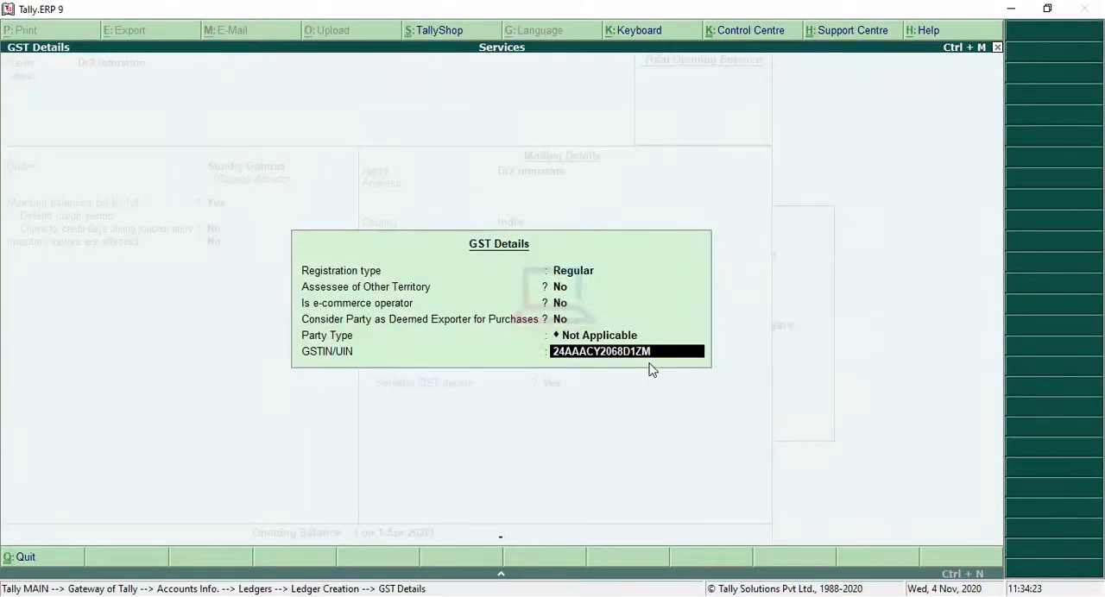
pyautogui.press('Return')
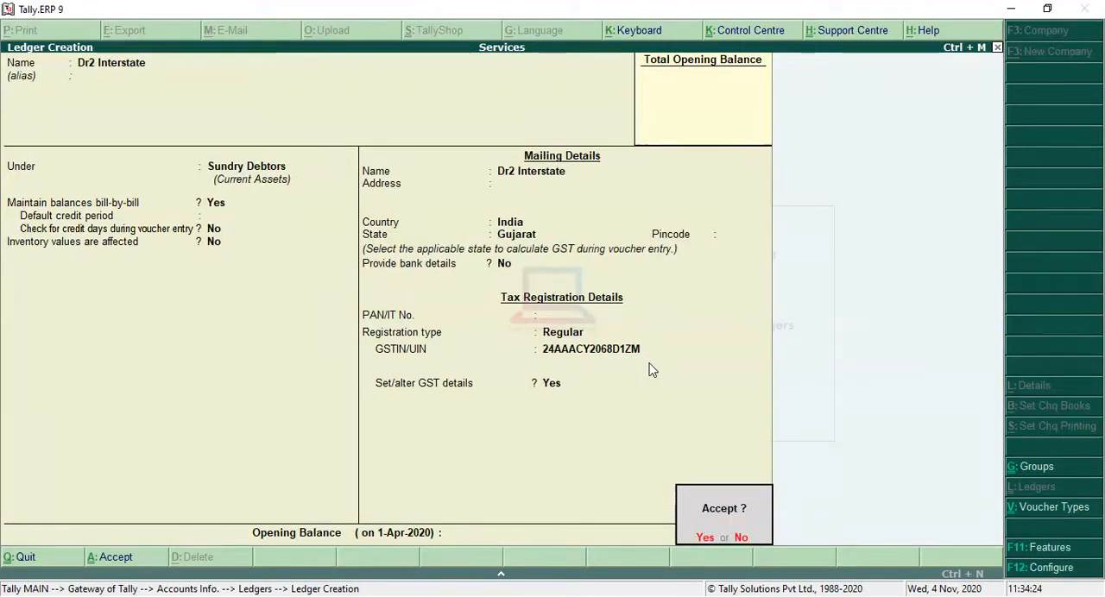
pyautogui.press('Return')
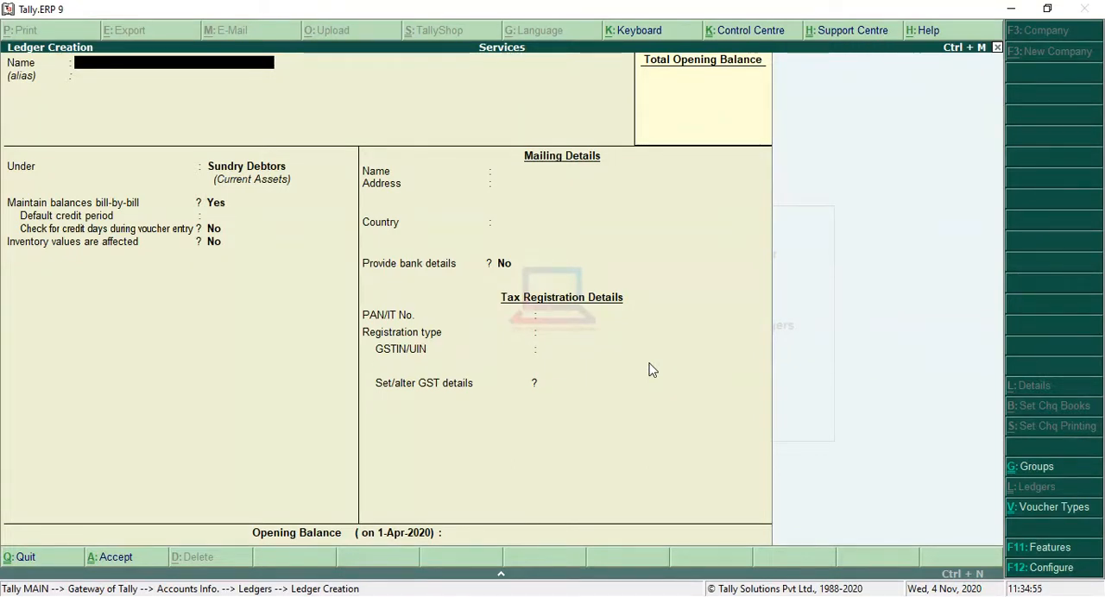
# Name the next new ledger Local Sale and leave its alias blank.
pyautogui.write('al')
pyautogui.press('BackSpace')
pyautogui.press('BackSpace')
pyautogui.press('BackSpace')
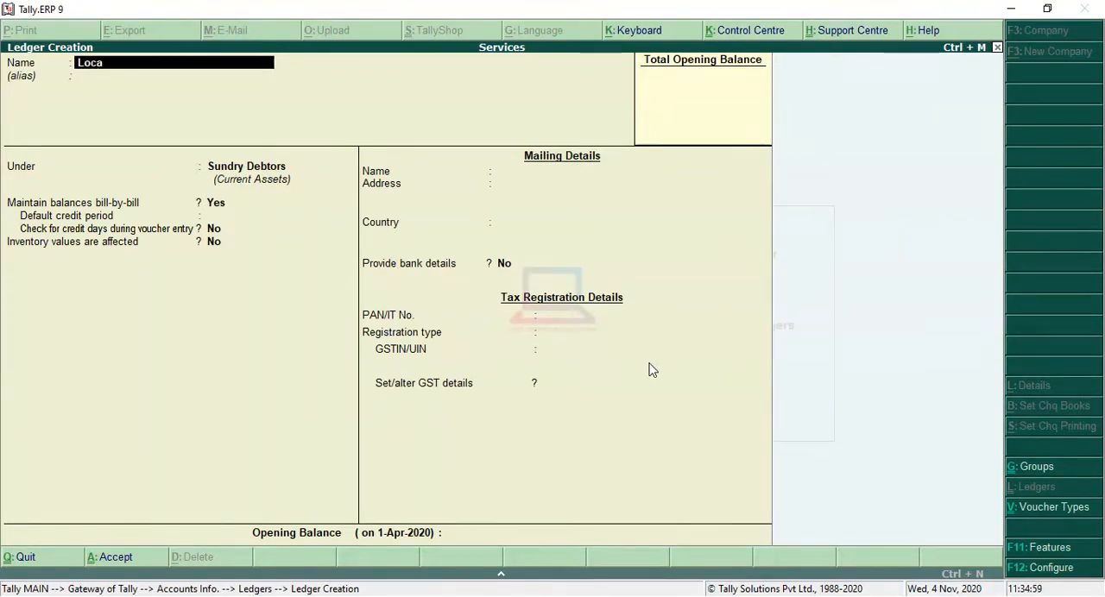
pyautogui.write('ocal Sale')
pyautogui.press('Return')
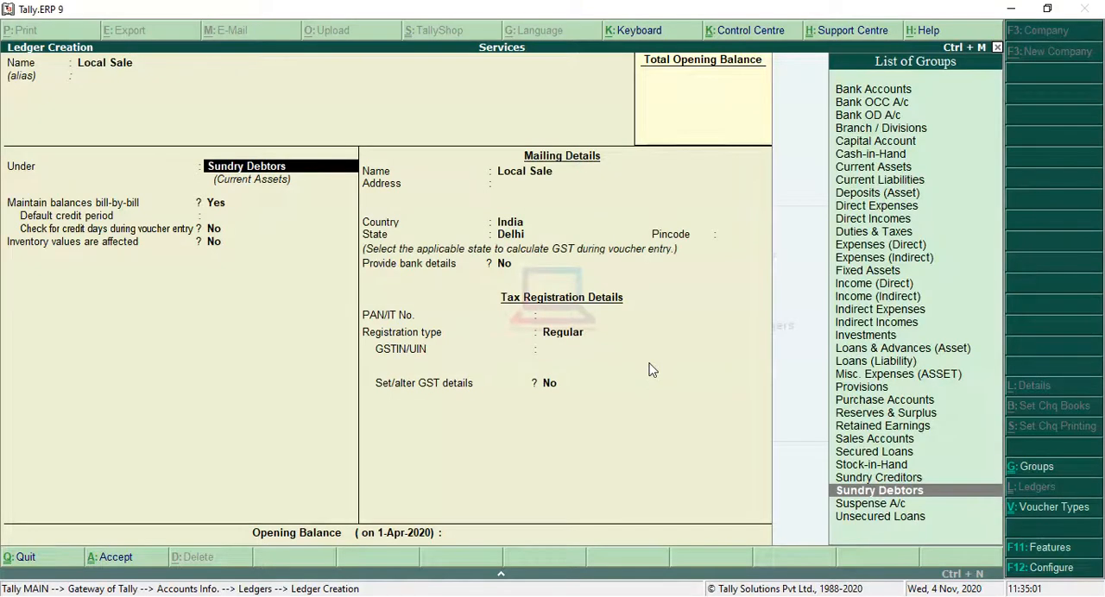
# Place the Local Sale ledger under the Sales Accounts group.
pyautogui.write('As')
pyautogui.press('BackSpace')
pyautogui.press('BackSpace')
pyautogui.write('Sa')
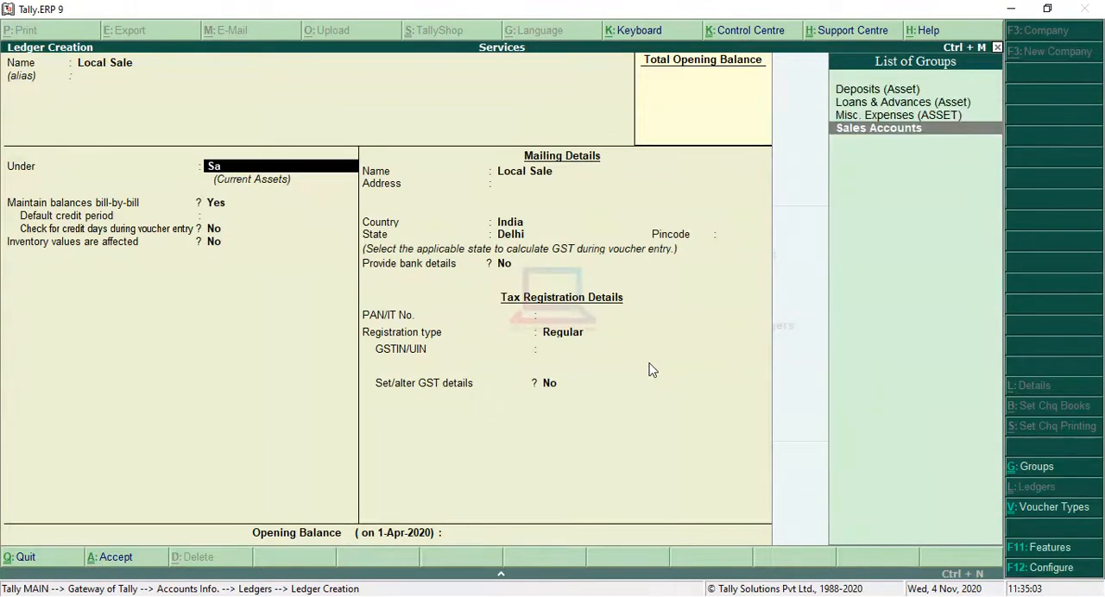
pyautogui.press('Return')
pyautogui.press('Return')
pyautogui.press('Return')
pyautogui.press('Return')
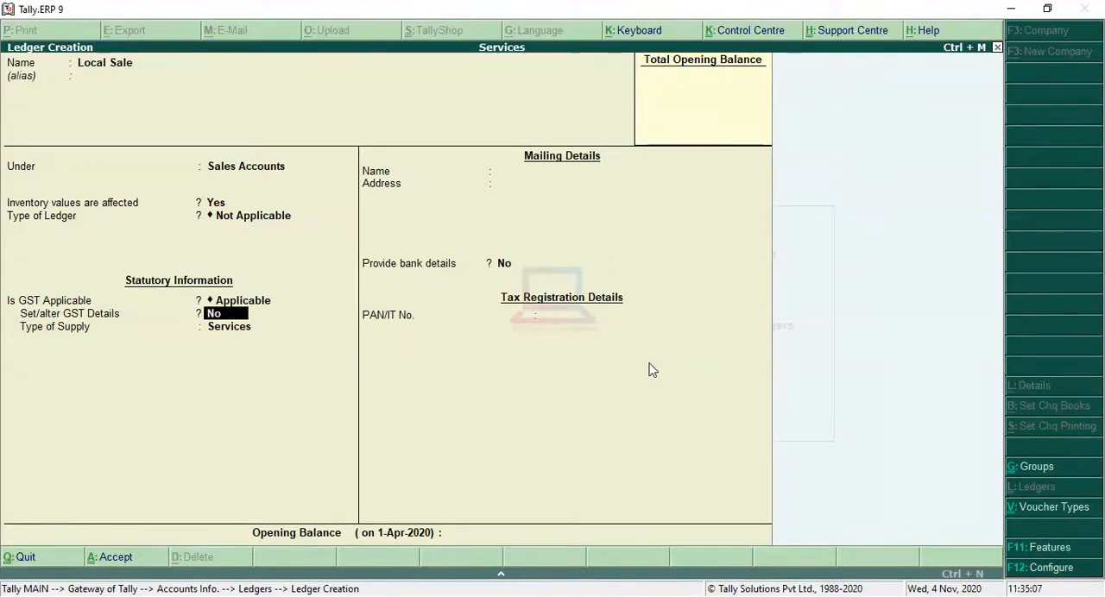
# Keep GST applicable and the supply type Services for Local Sale, accept the remaining defaults and save the ledger.
pyautogui.press('Return')
pyautogui.press('Up')
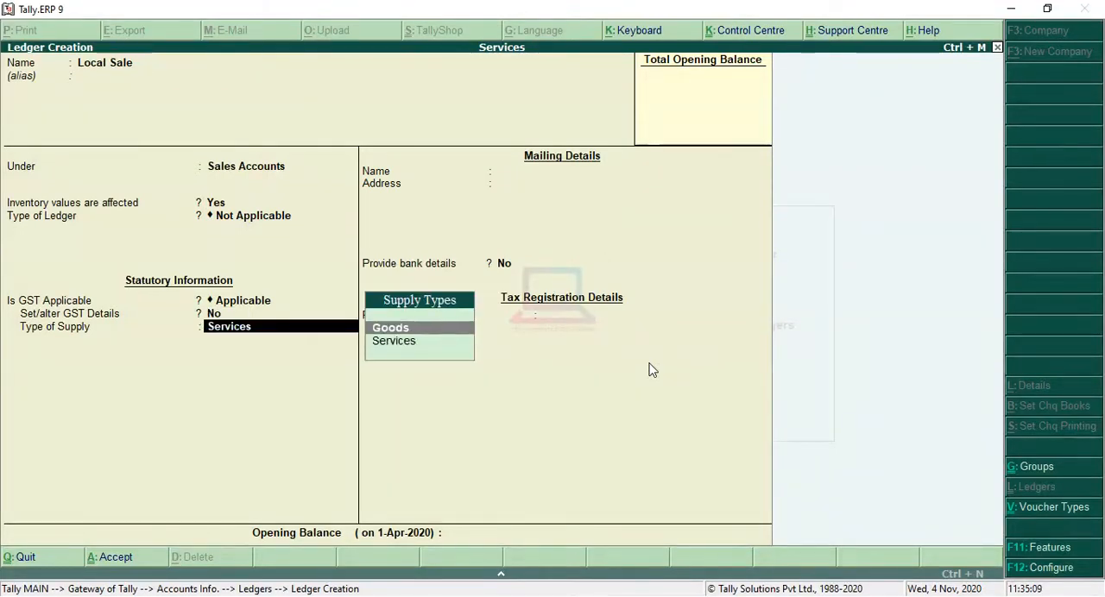
pyautogui.press('Down')
pyautogui.press('Return')
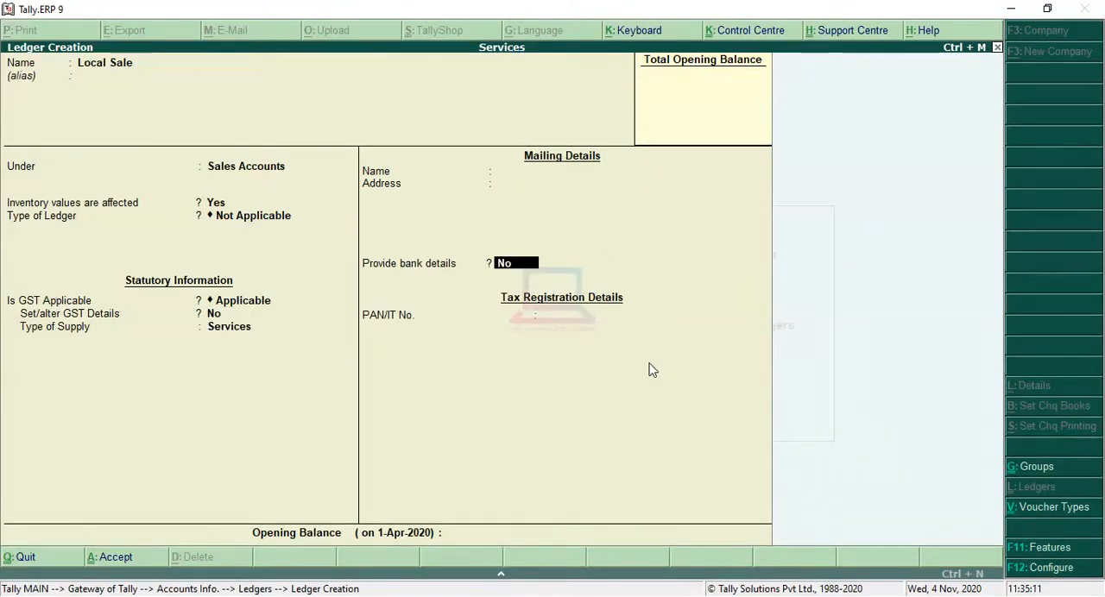
pyautogui.press('Return')
pyautogui.press('Return')
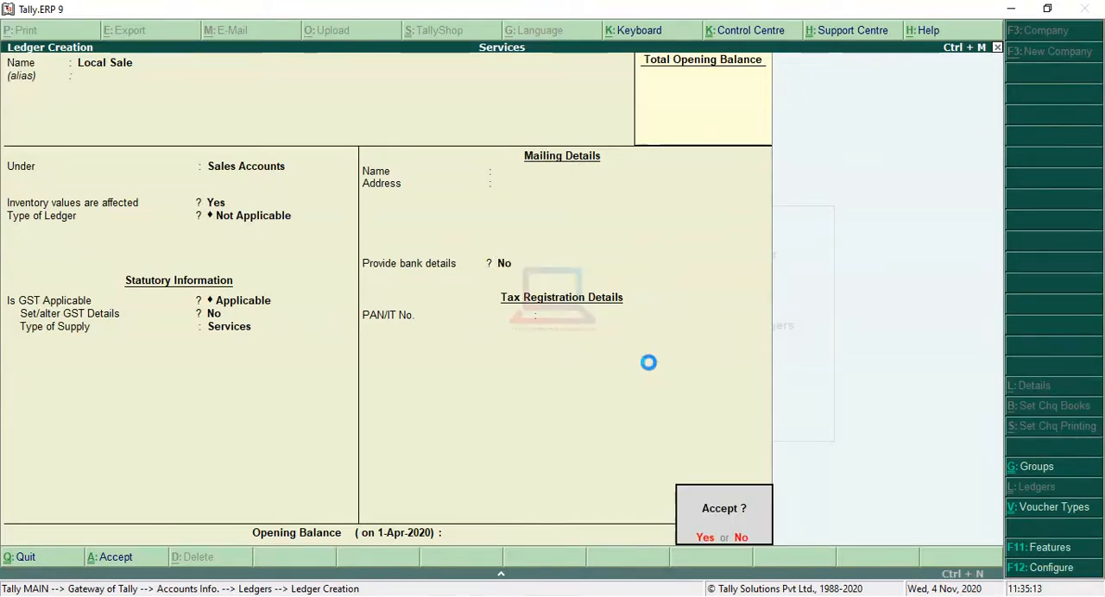
pyautogui.press('Return')
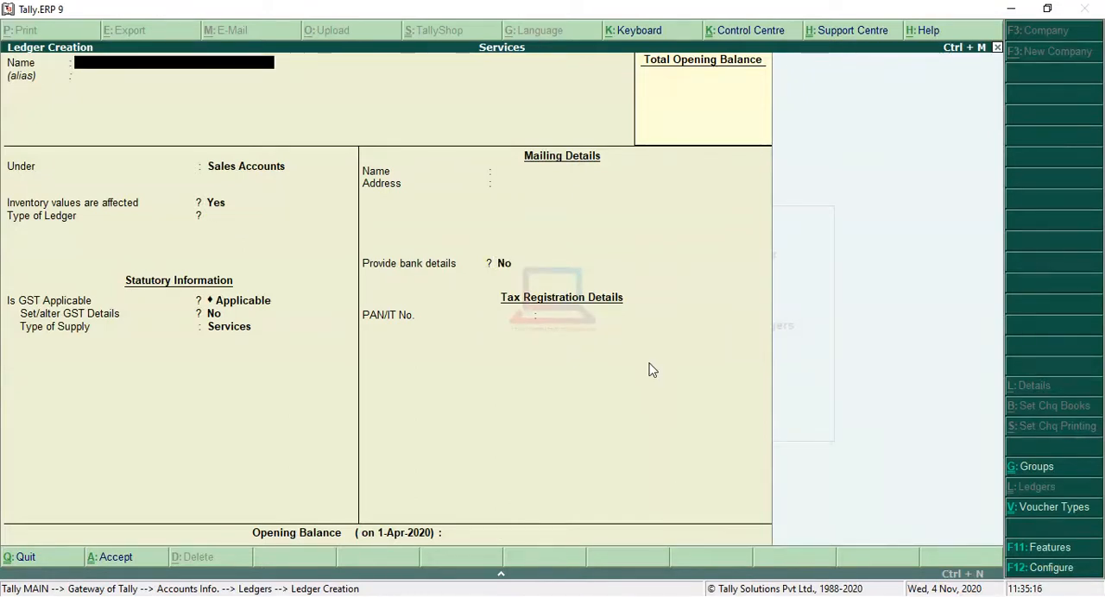
# Name the next ledger Interstate Sale and keep it under Sales Accounts.
pyautogui.write('Interstate Sale')
pyautogui.press('Return')
# Accept the default inventory, GST and Services supply settings for Interstate Sale and save the ledger.
pyautogui.press('Return')
pyautogui.press('Return')
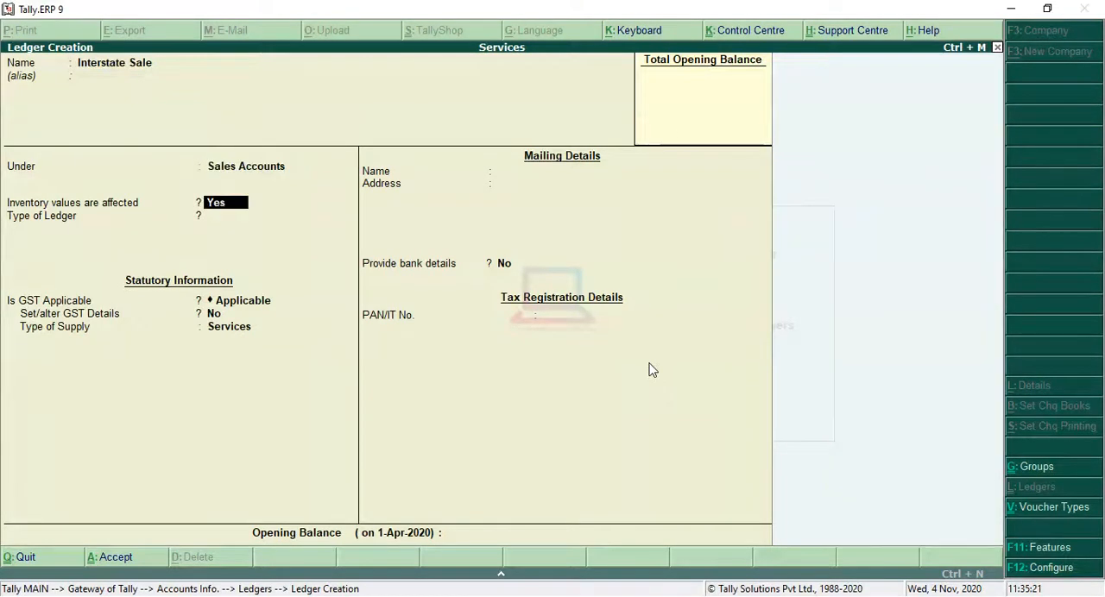
pyautogui.press('Return')
pyautogui.press('Return')
pyautogui.press('Return')
pyautogui.press('Return')
pyautogui.press('Return')
pyautogui.press('Return')
pyautogui.press('Return')
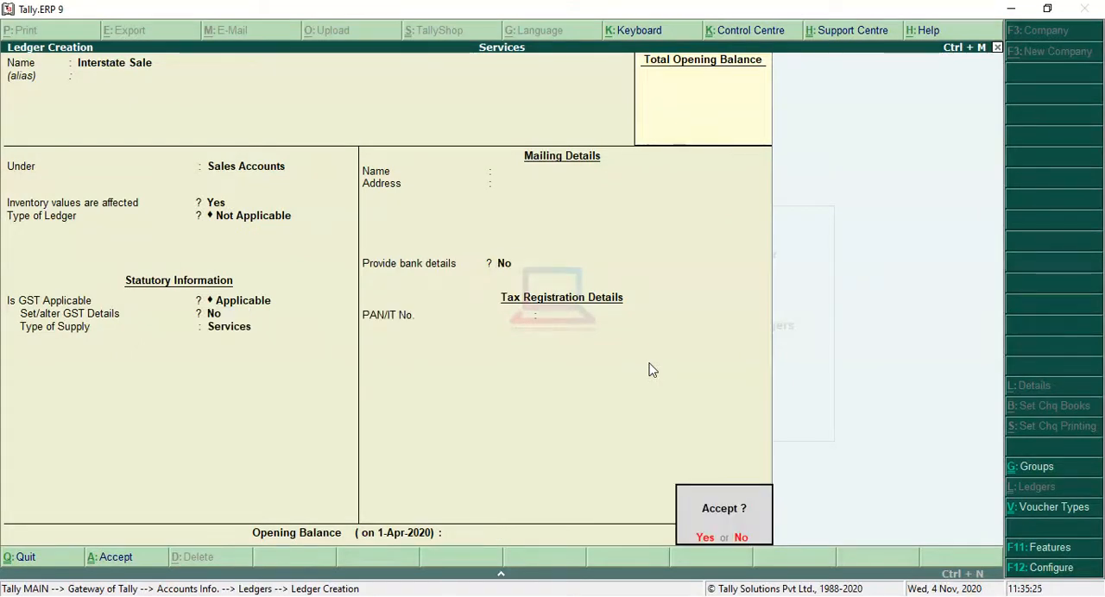
pyautogui.press('Return')
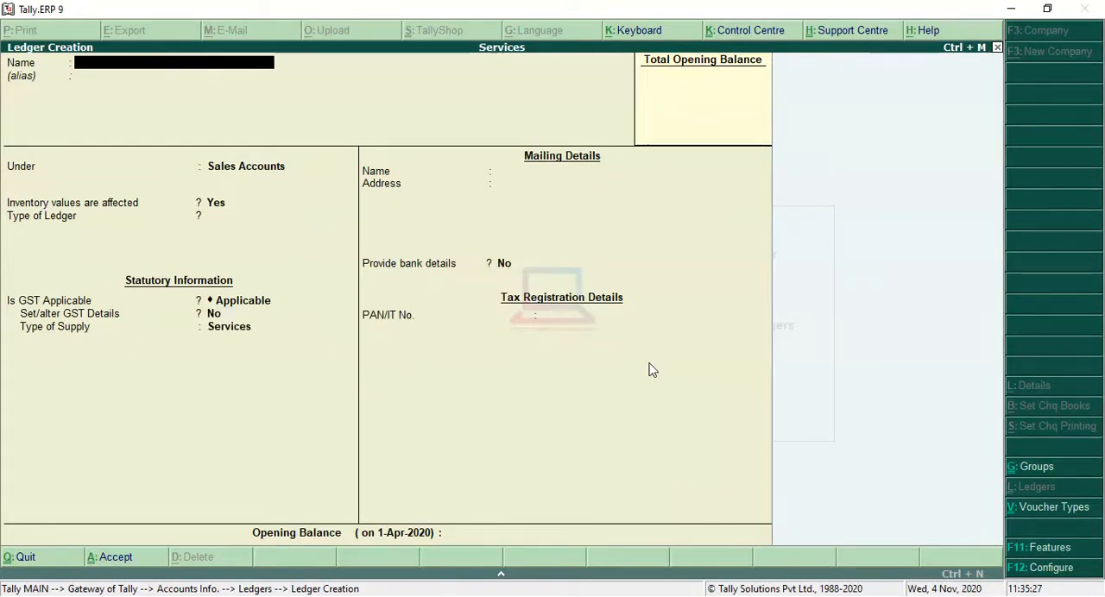
# Leave ledger creation and open a new Sales accounting voucher.
pyautogui.press('Escape')
pyautogui.press('Return')
pyautogui.press('Escape')
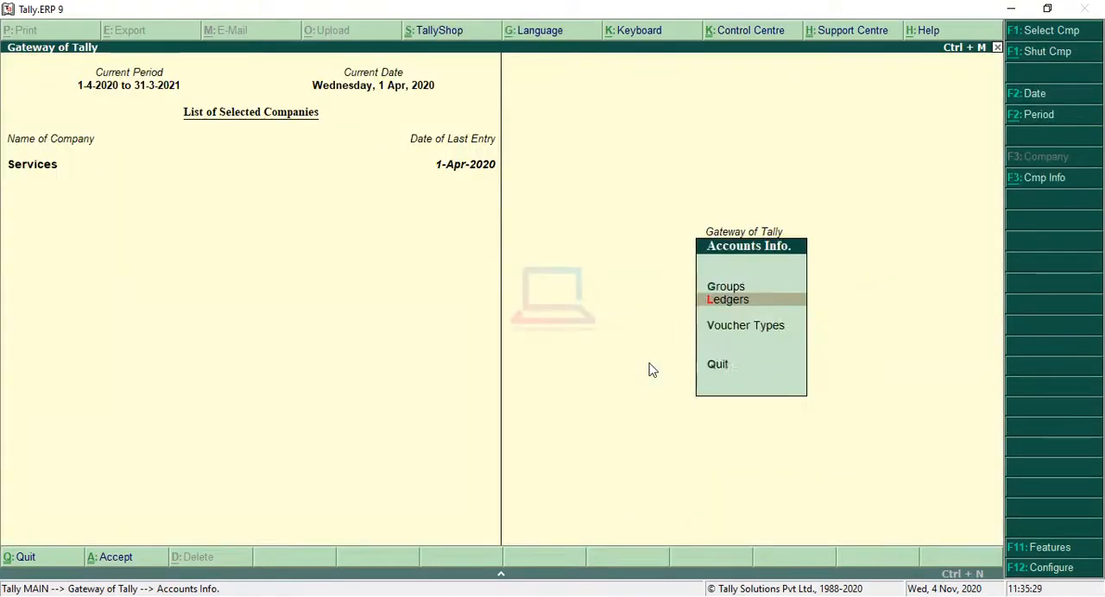
pyautogui.press('Escape')
pyautogui.press('Down')
pyautogui.press('Down')
pyautogui.press('Down')
pyautogui.press('Up')
pyautogui.press('Return')
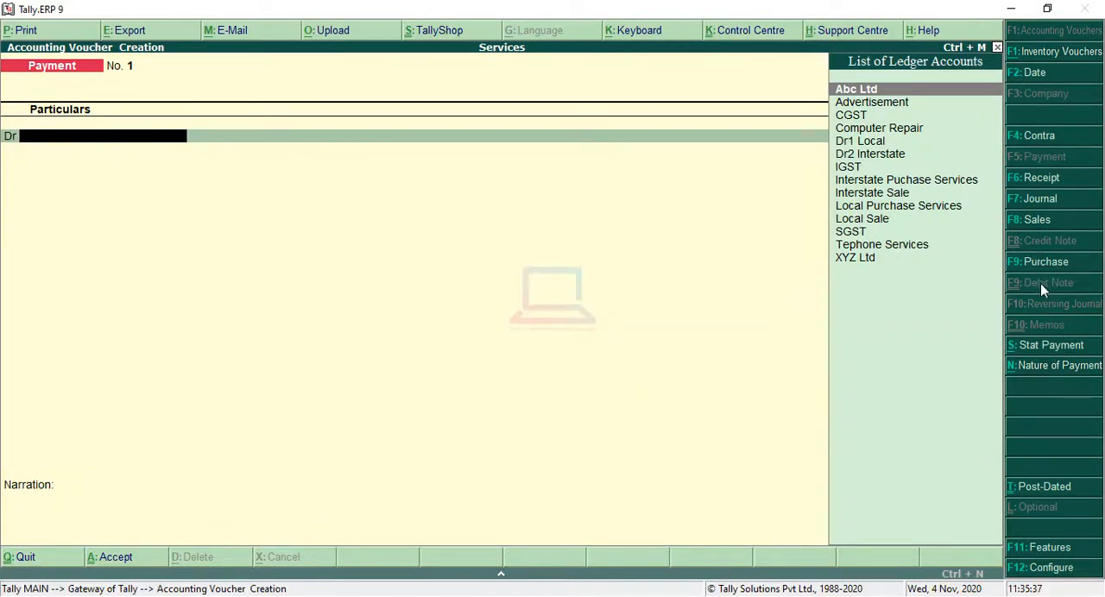
pyautogui.click(1036, 219)
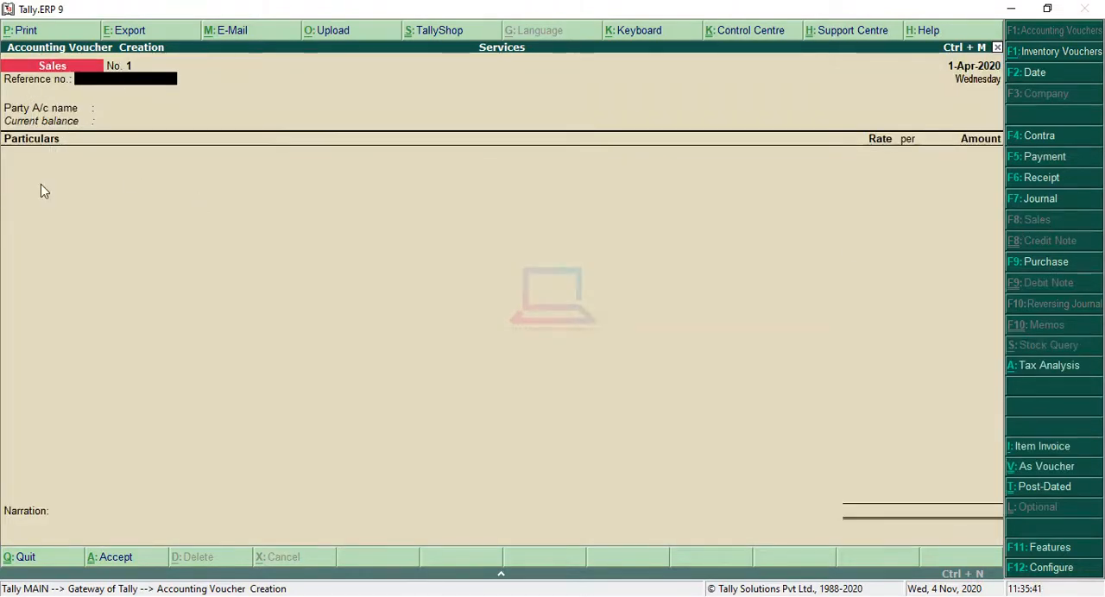
# Enter reference number 101 on the sales voucher and choose Dr1 Local as the party account.
pyautogui.write('101')
pyautogui.press('Return')
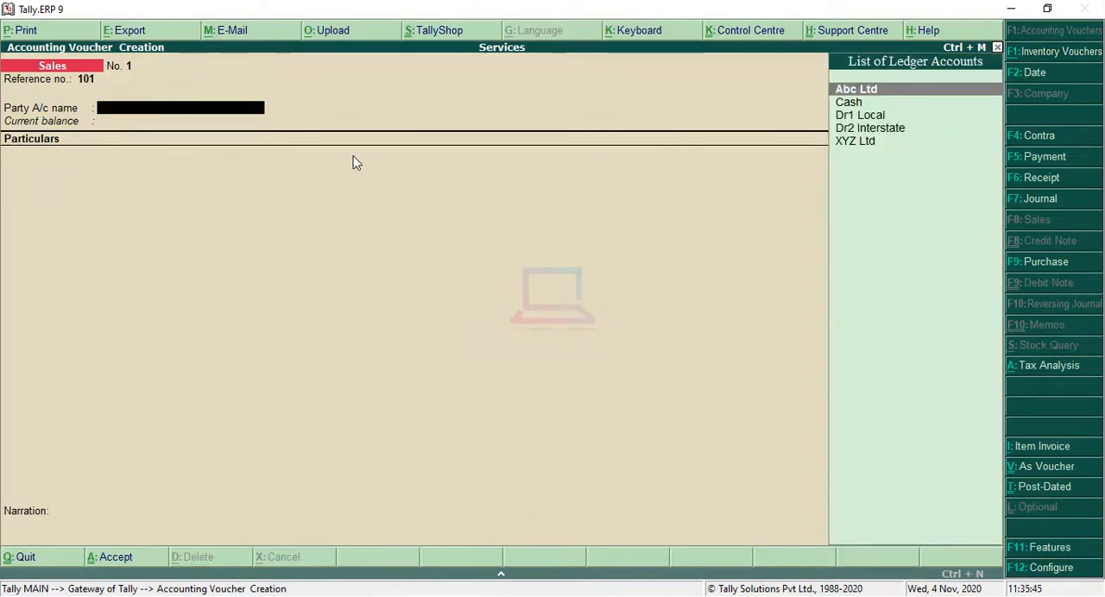
pyautogui.press('Down')
pyautogui.press('Down')
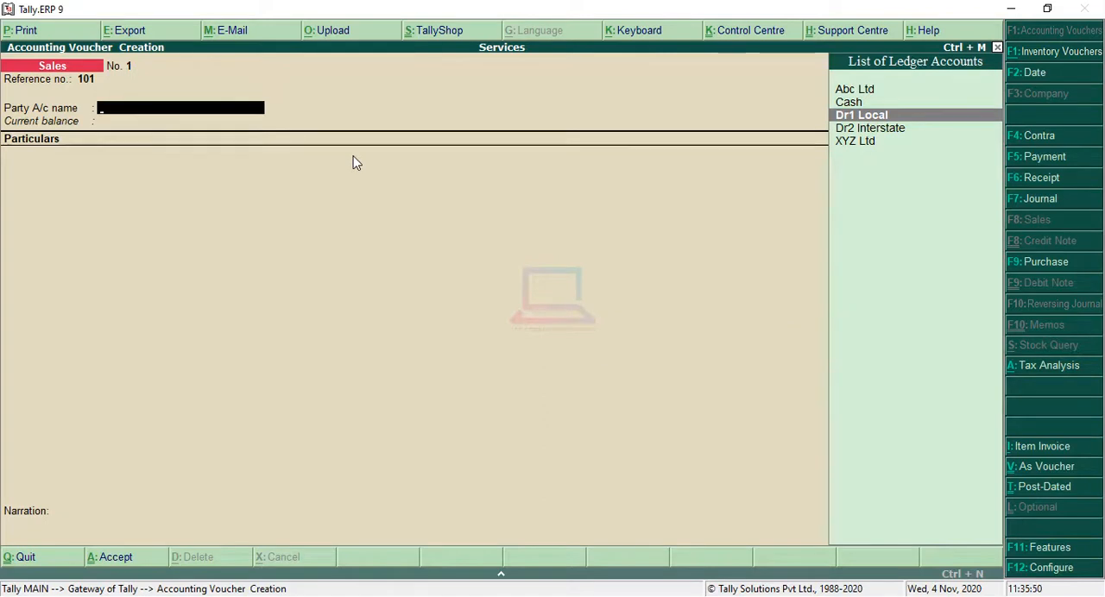
pyautogui.press('Return')
pyautogui.press('Return')
pyautogui.press('Return')
pyautogui.press('Return')
pyautogui.press('Return')
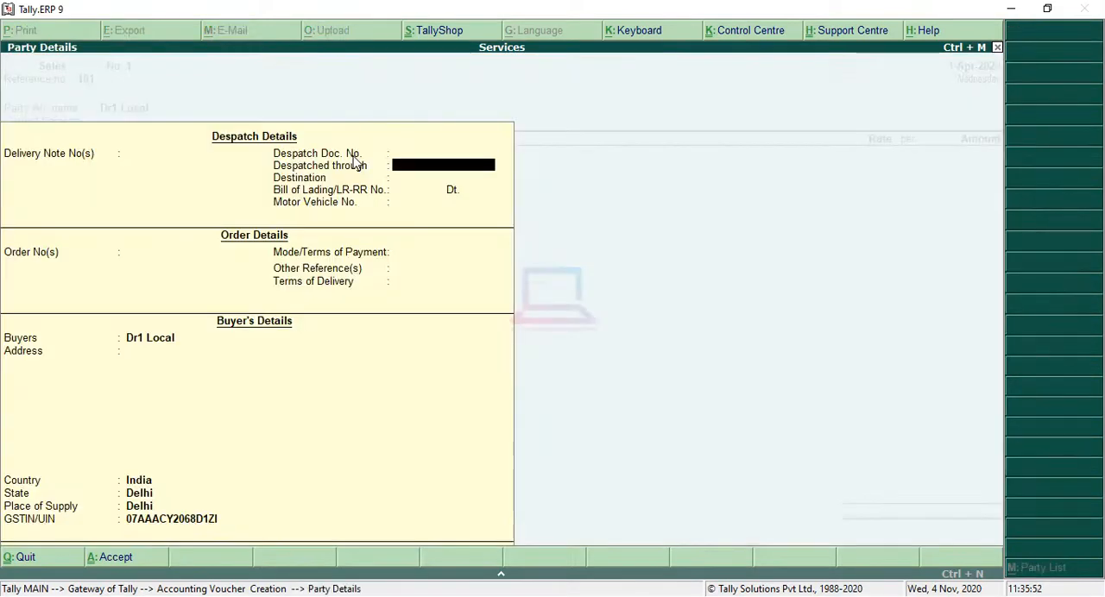
# Accept Dr1 Local's party details with the despatch and order fields left blank and the state kept as Delhi.
pyautogui.press('Return')
pyautogui.press('Return')
pyautogui.press('Return')
pyautogui.press('Return')
pyautogui.press('Return')
pyautogui.press('Return')
pyautogui.press('Return')
pyautogui.press('Return')
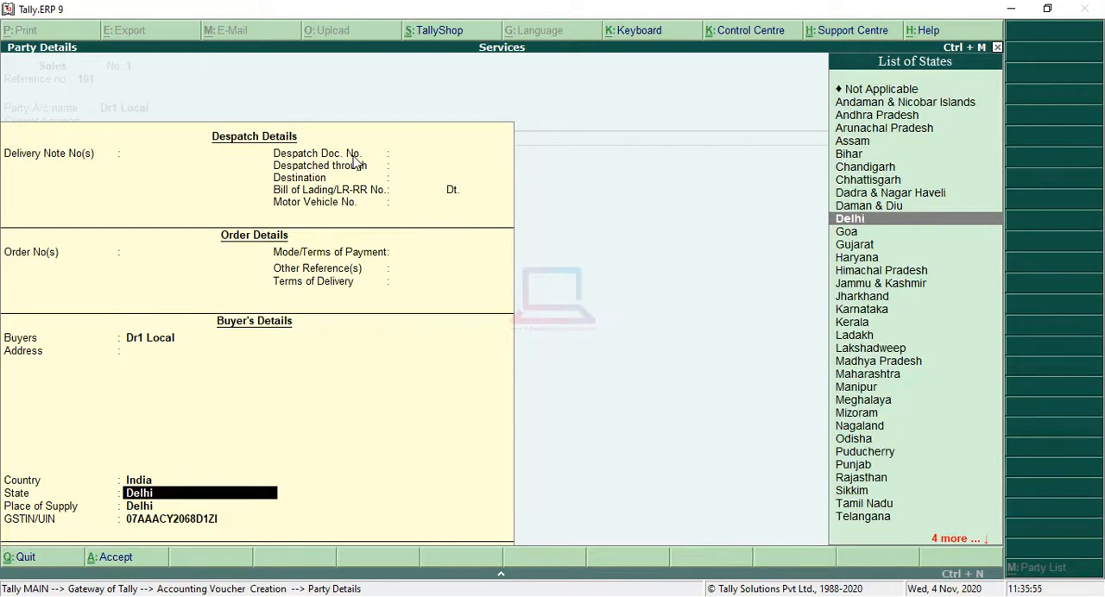
pyautogui.press('Return')
pyautogui.press('Return')
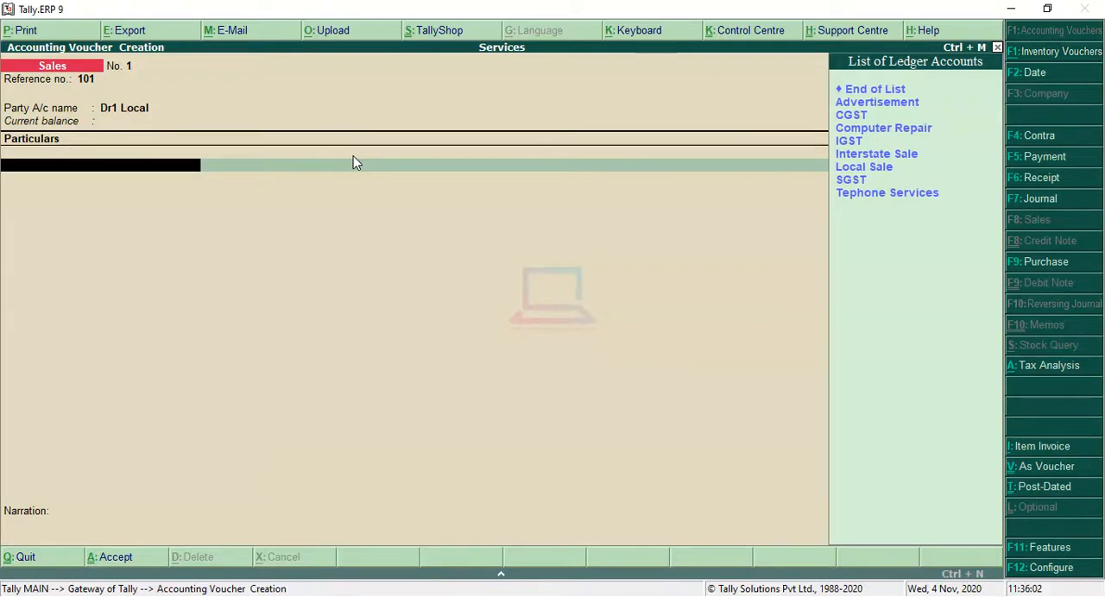
# Add the Computer Repair ledger to the sales voucher with an amount of 4,500.
pyautogui.press('Down')
pyautogui.press('Down')
pyautogui.press('Down')
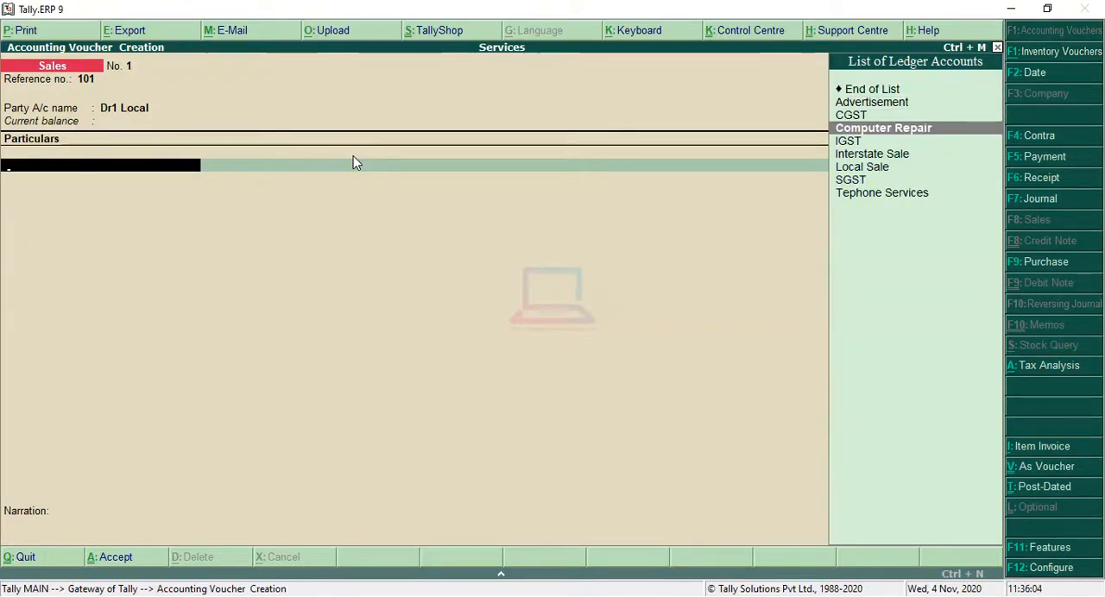
pyautogui.press('Return')
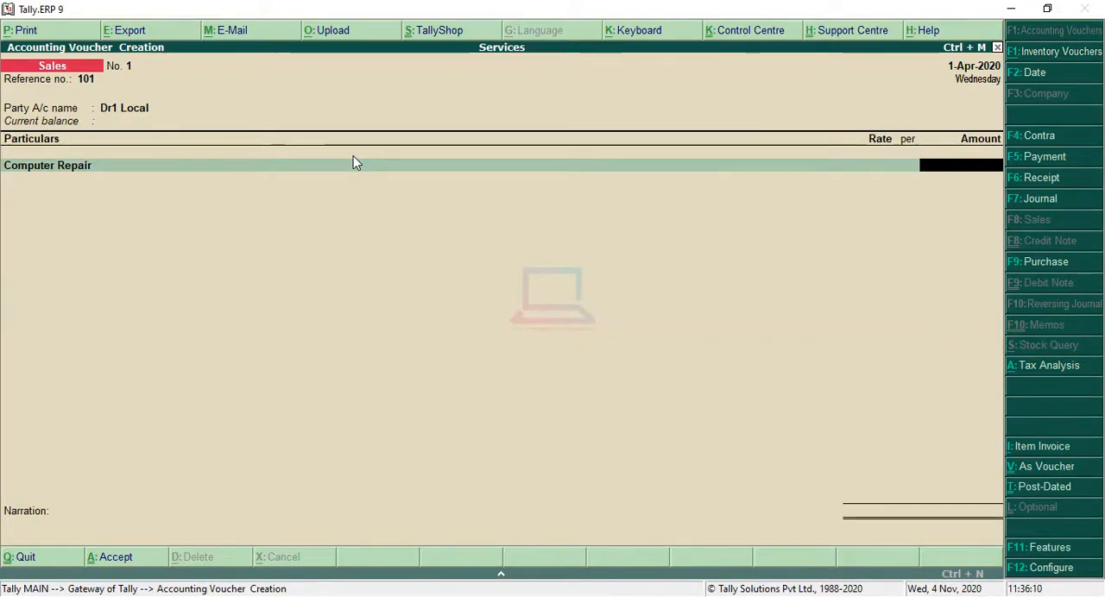
pyautogui.write('45000')
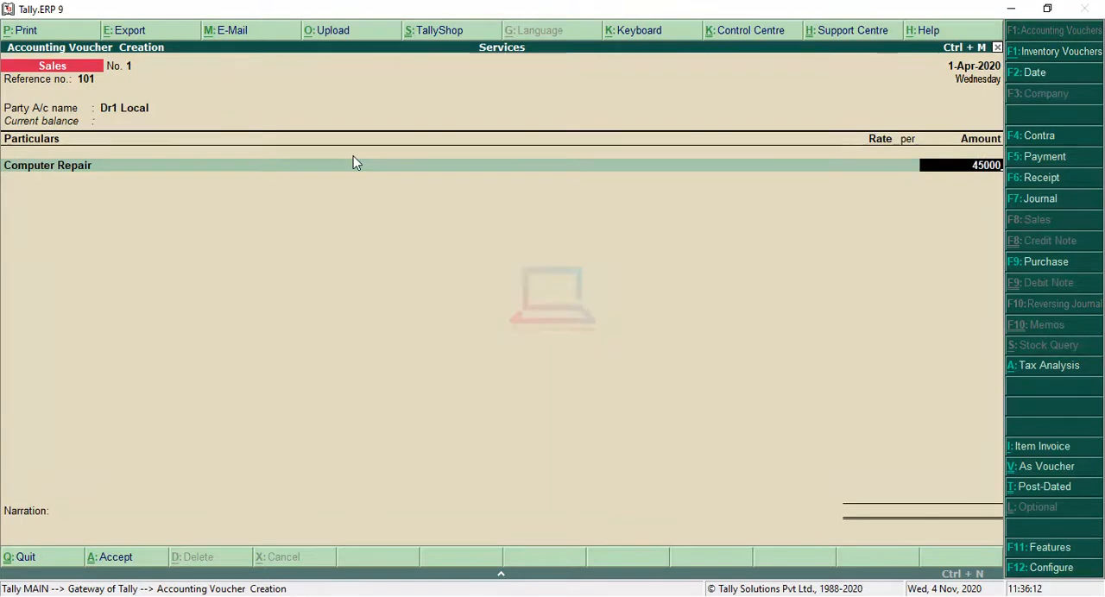
pyautogui.press('BackSpace')
pyautogui.press('Return')
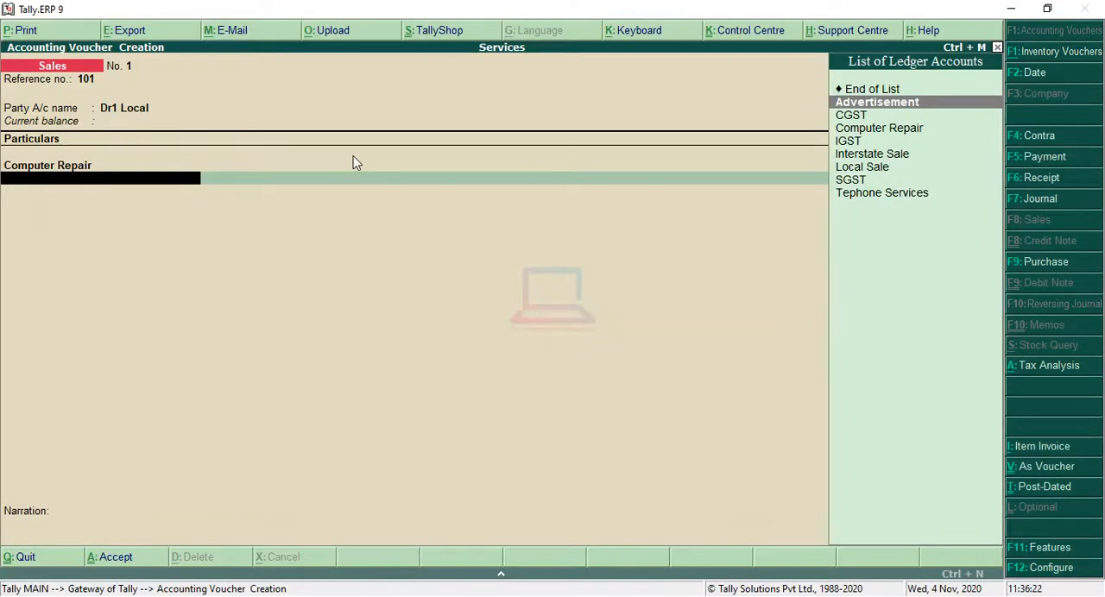
# Add the CGST and SGST ledgers with their automatically calculated amounts and end the particulars list.
pyautogui.press('Down')
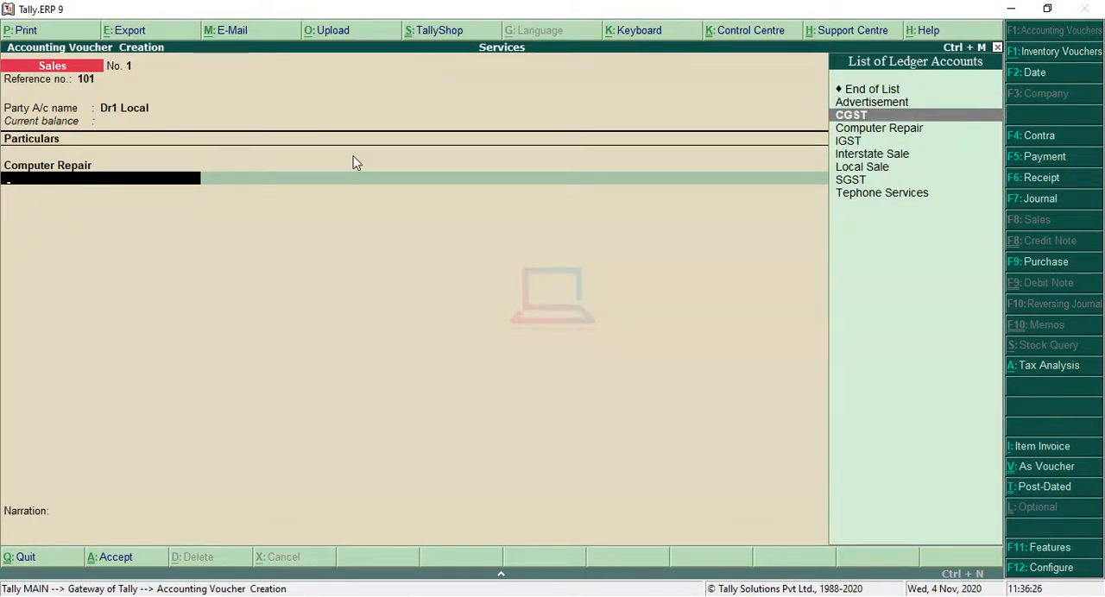
pyautogui.press('Return')
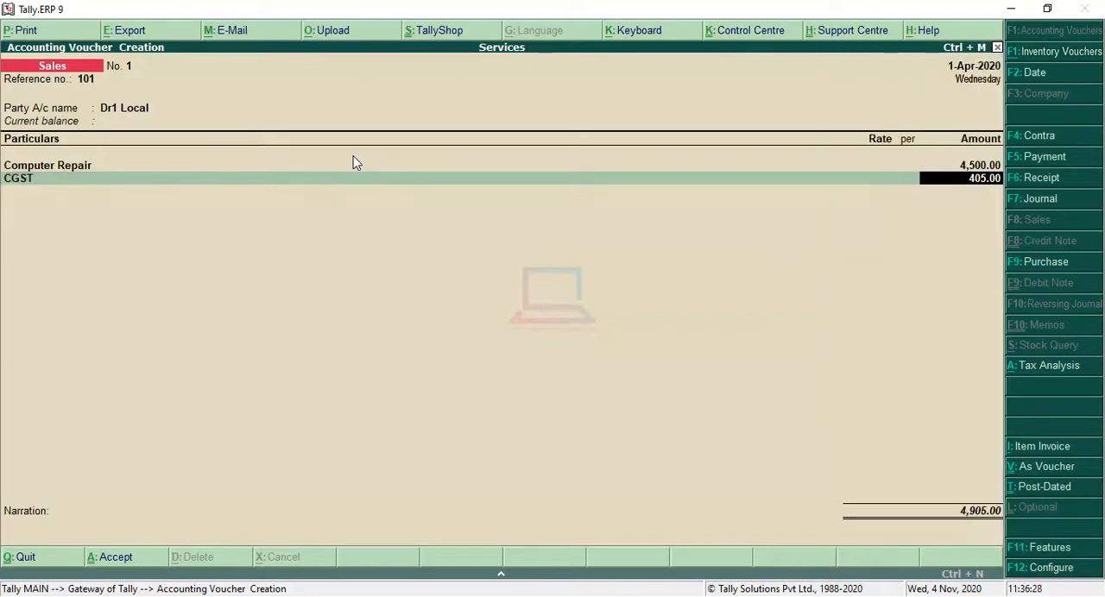
pyautogui.press('Return')
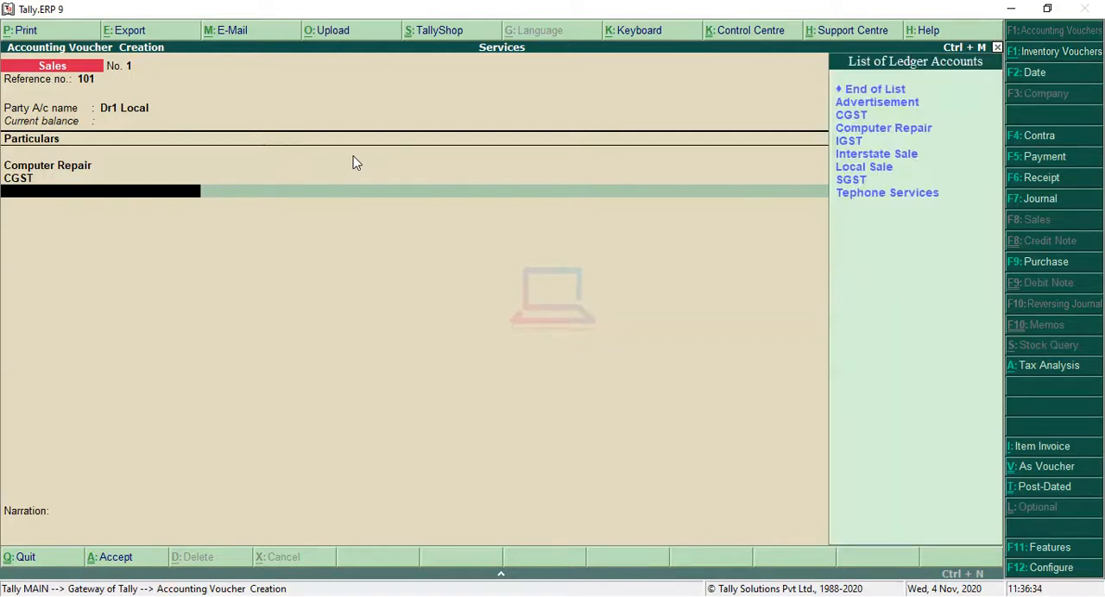
pyautogui.press('Down')
pyautogui.press('Down')
pyautogui.press('Down')
pyautogui.press('Down')
pyautogui.press('Down')
pyautogui.press('Down')
pyautogui.press('Down')
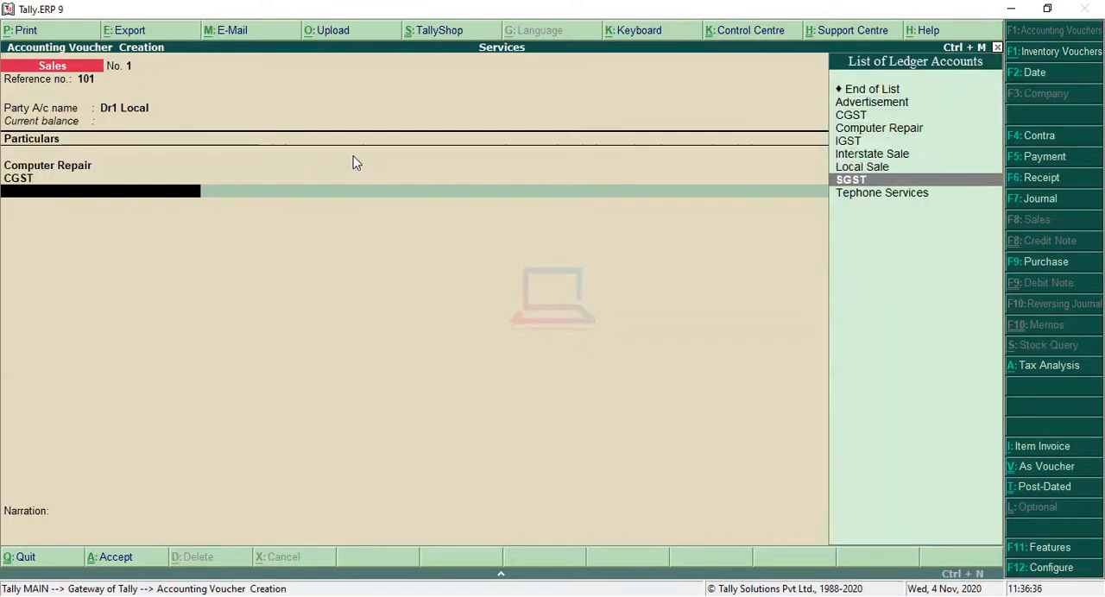
pyautogui.press('Return')
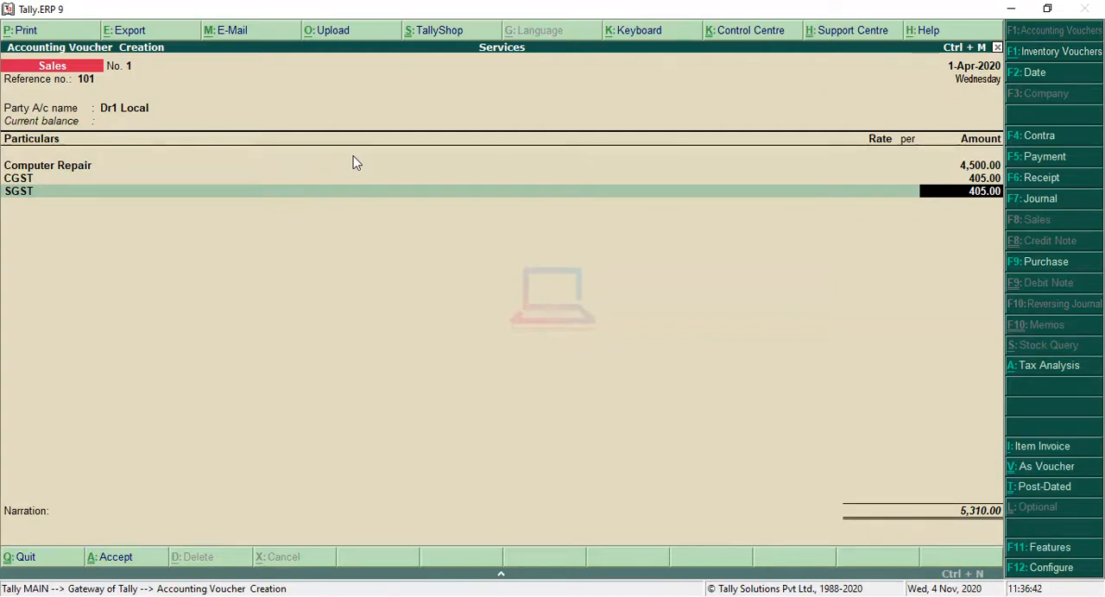
pyautogui.press('Return')
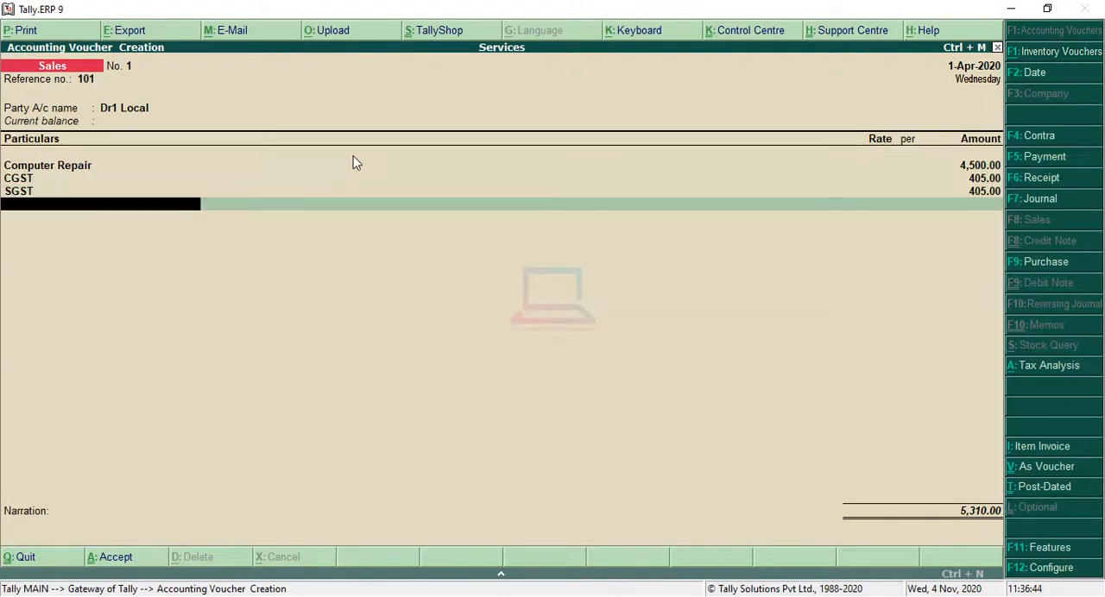
pyautogui.press('Return')
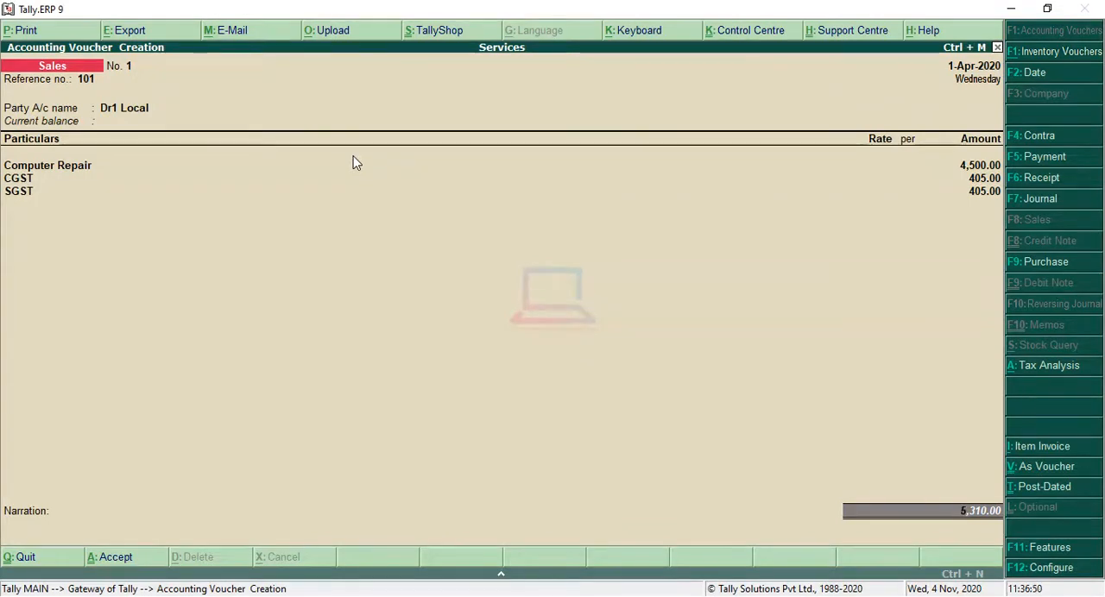
# Check the voucher's GST breakdown in the detailed Tax Analysis and return to the voucher.
pyautogui.hotkey('alt', 'a')
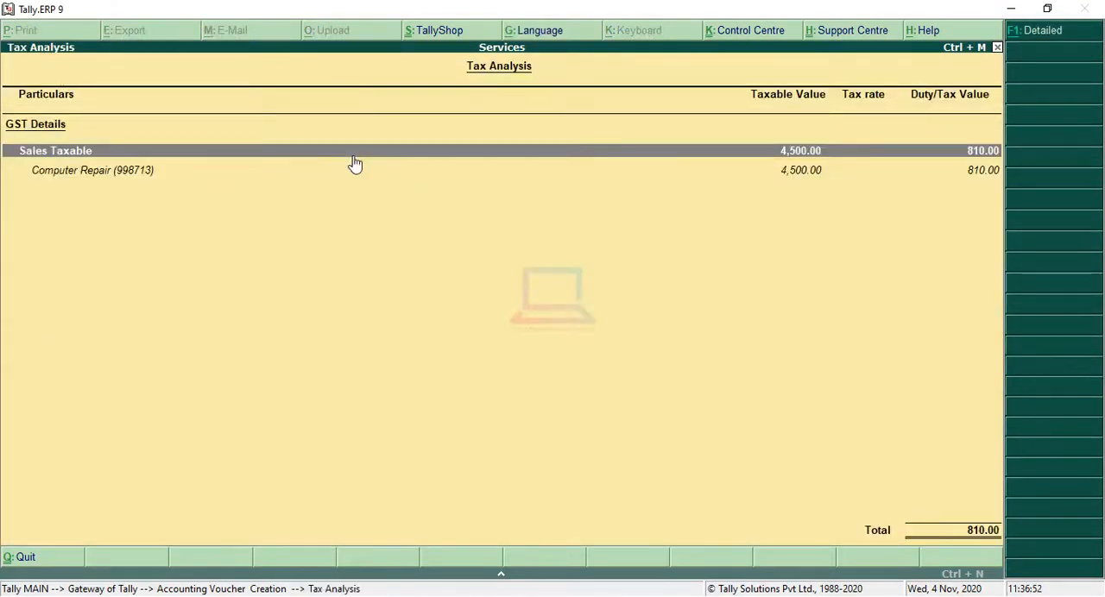
pyautogui.hotkey('alt', 'F1')
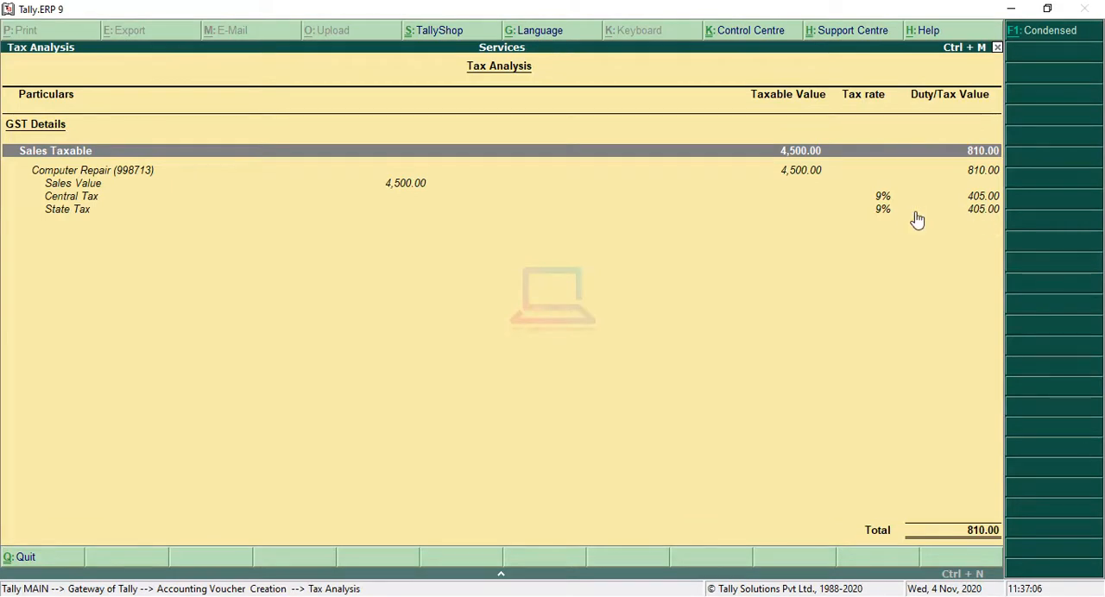
pyautogui.press('Escape')
# Leave the narration blank and save the Dr1 Local sales voucher.
pyautogui.press('Return')
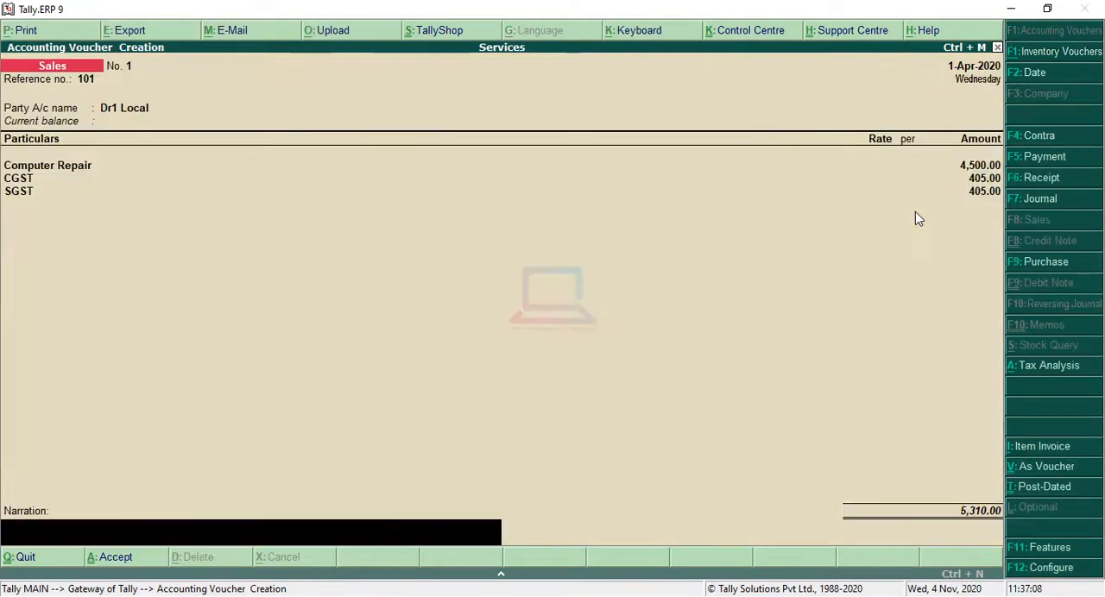
pyautogui.press('Return')
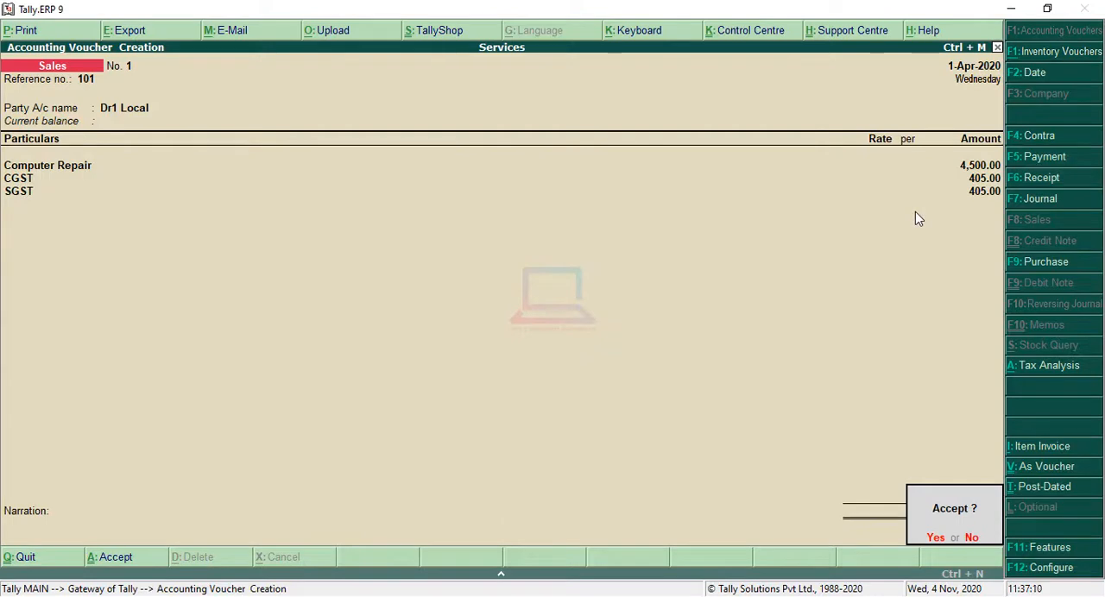
pyautogui.press('Return')
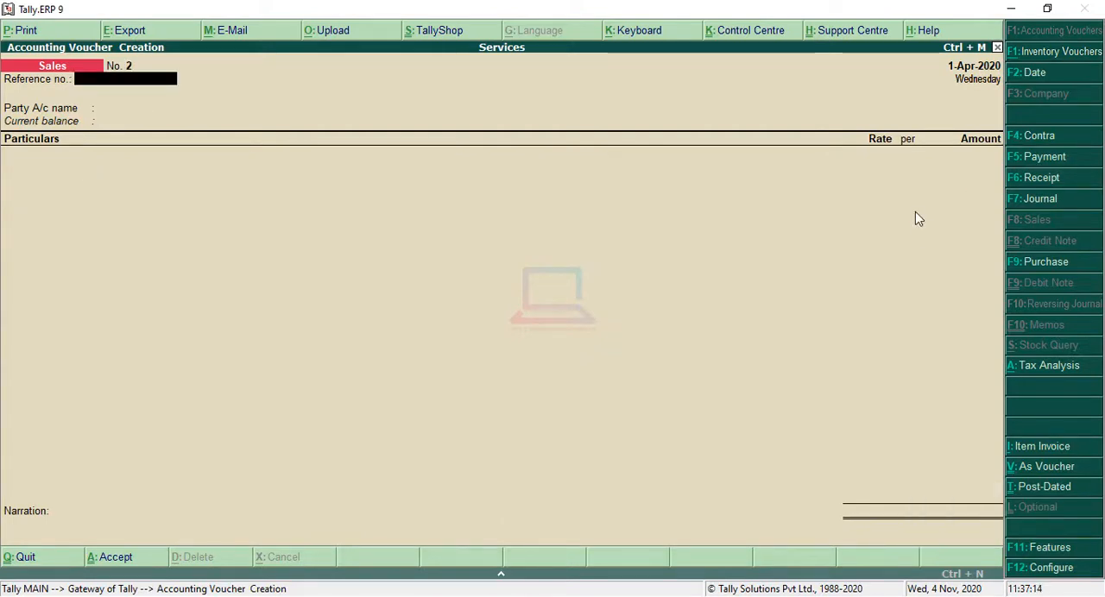
# Reopen the saved Dr1 Local sales voucher and display its Tax Invoice in a zoomed print preview.
pyautogui.press('pageup')
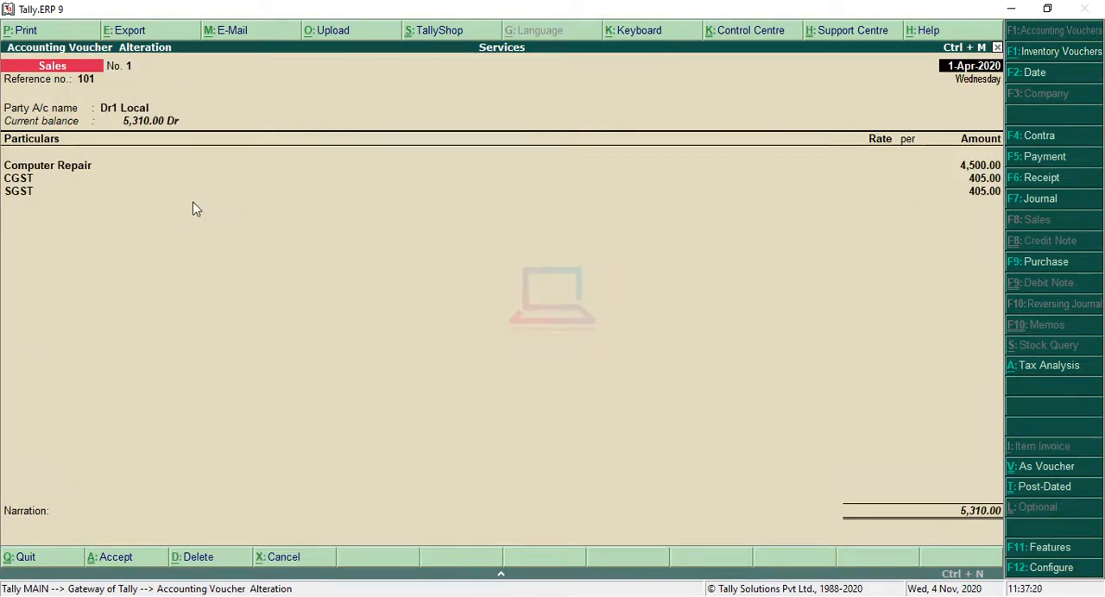
pyautogui.hotkey('alt', 'p')
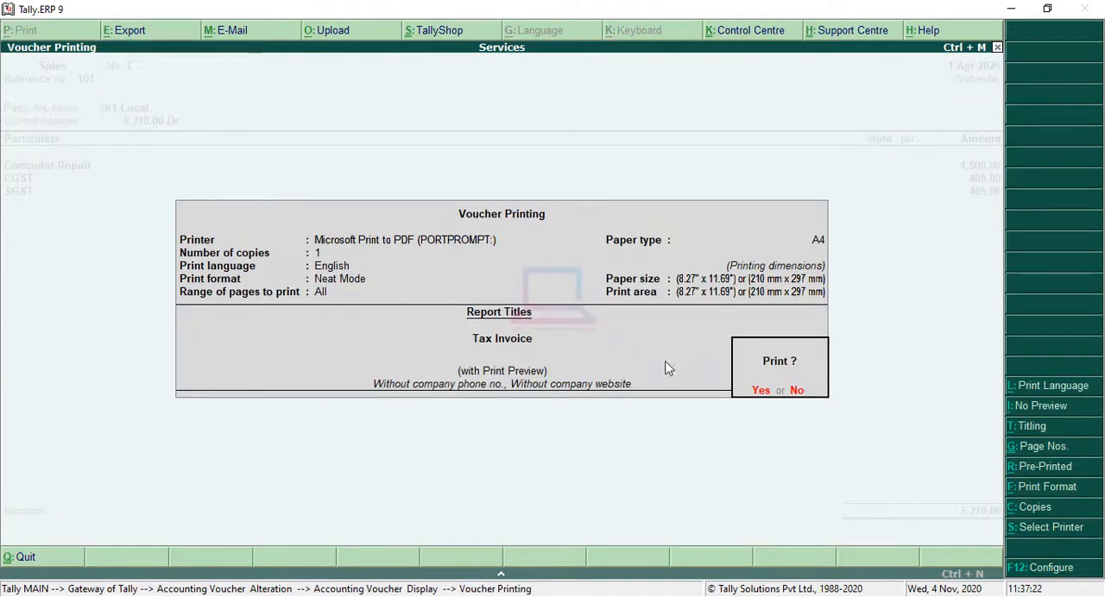
pyautogui.click(761, 391)
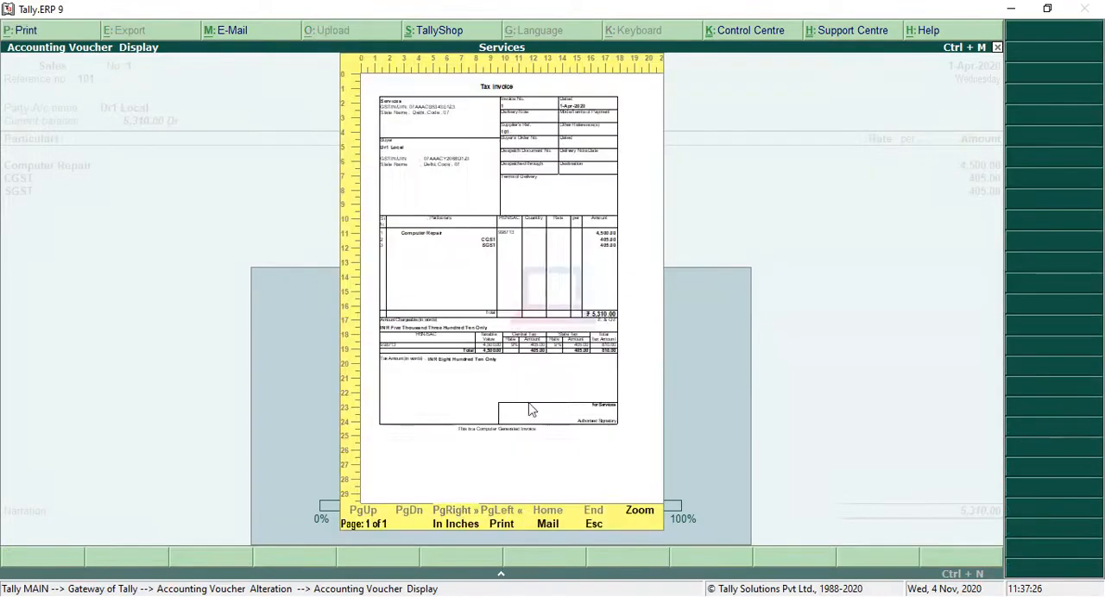
pyautogui.click(510, 328)
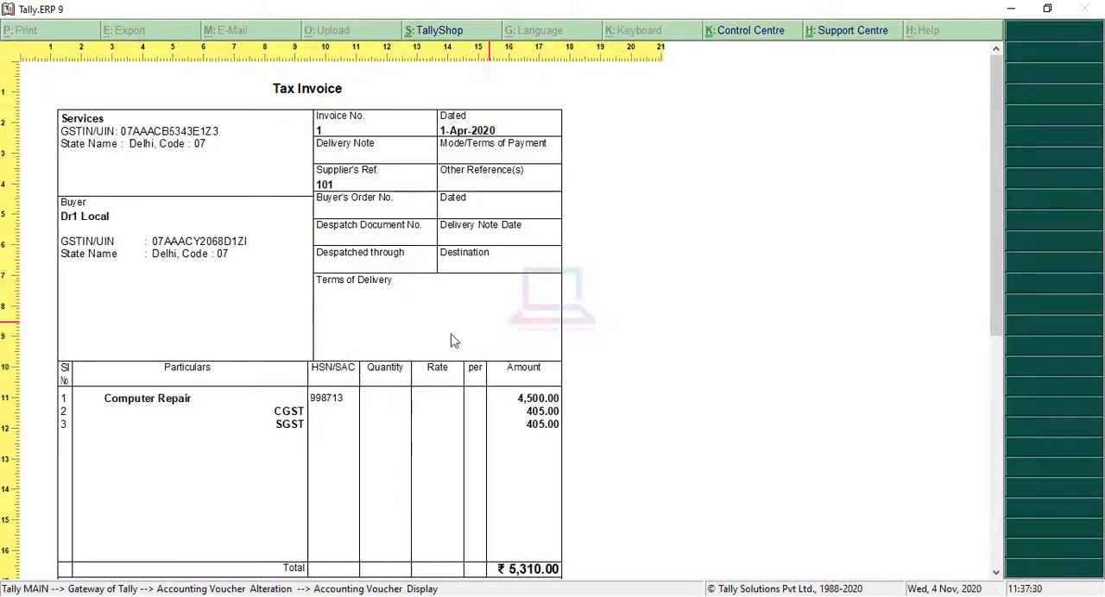
# Examine the Tax Invoice's buyer details, service line and central and state tax table, and return to the blank sales voucher.
pyautogui.scroll(-1, 375, 358)
pyautogui.scroll(-1, 376, 359)
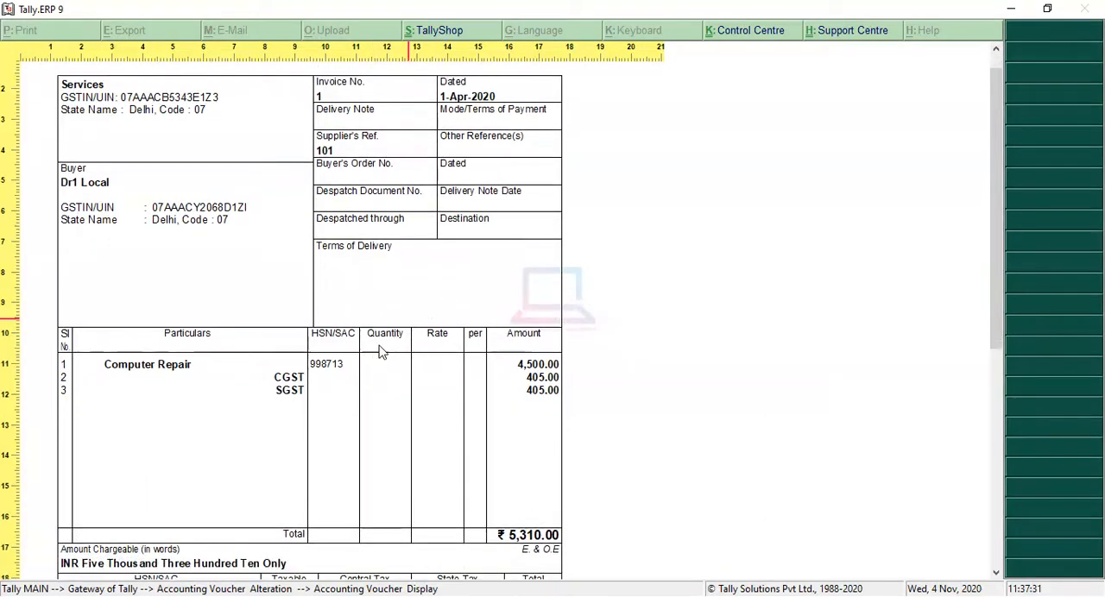
pyautogui.scroll(-1, 362, 367)
pyautogui.scroll(2, 349, 387)
pyautogui.scroll(-4, 350, 388)
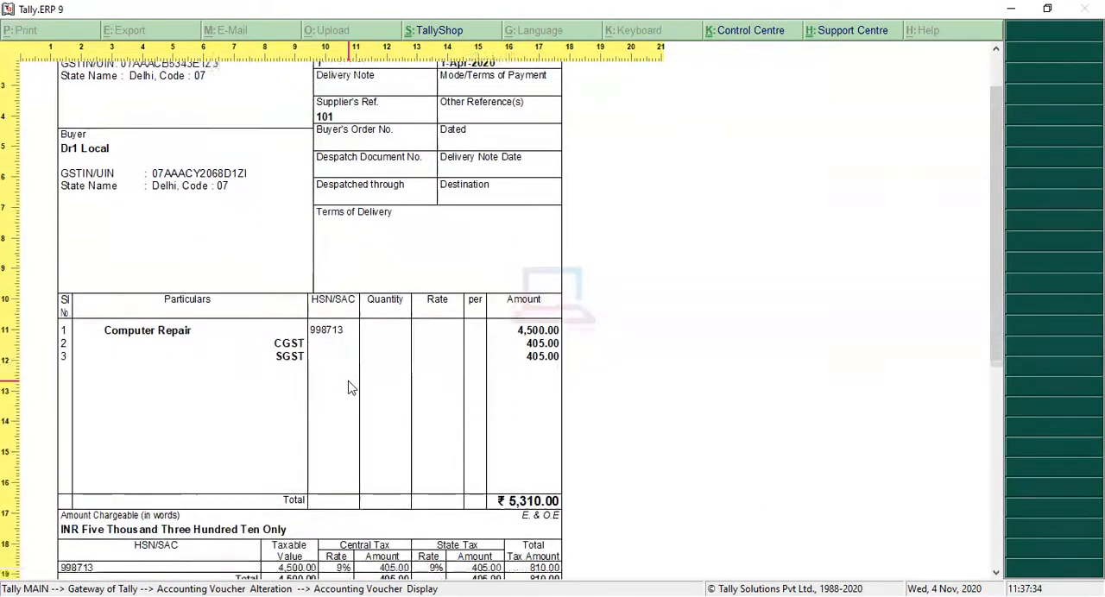
pyautogui.scroll(-3, 350, 388)
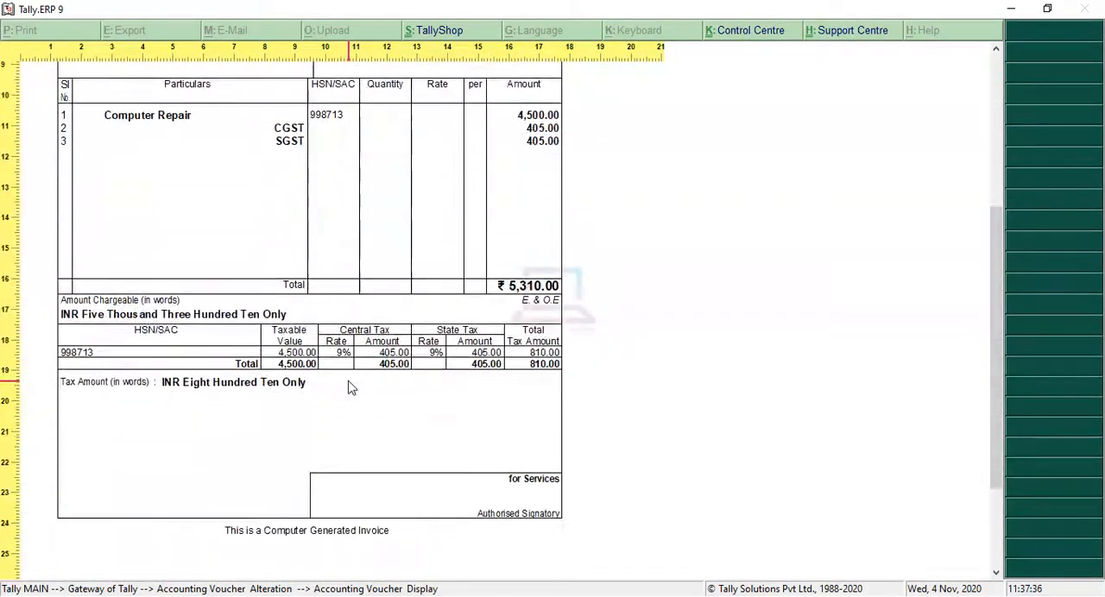
pyautogui.scroll(3, 349, 388)
pyautogui.scroll(4, 350, 388)
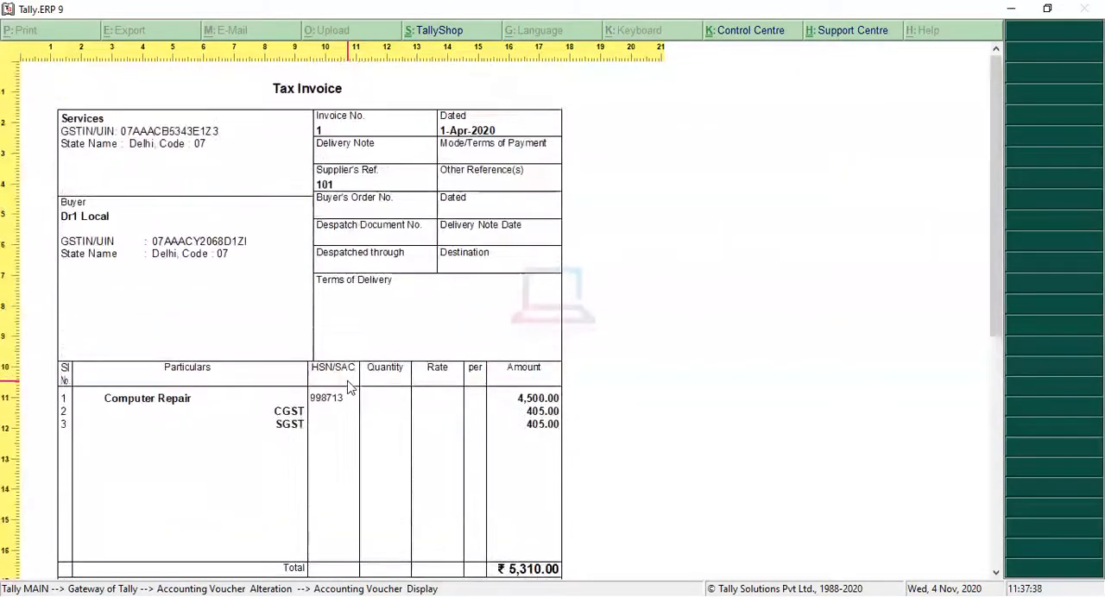
pyautogui.scroll(-4, 345, 388)
pyautogui.scroll(-3, 345, 387)
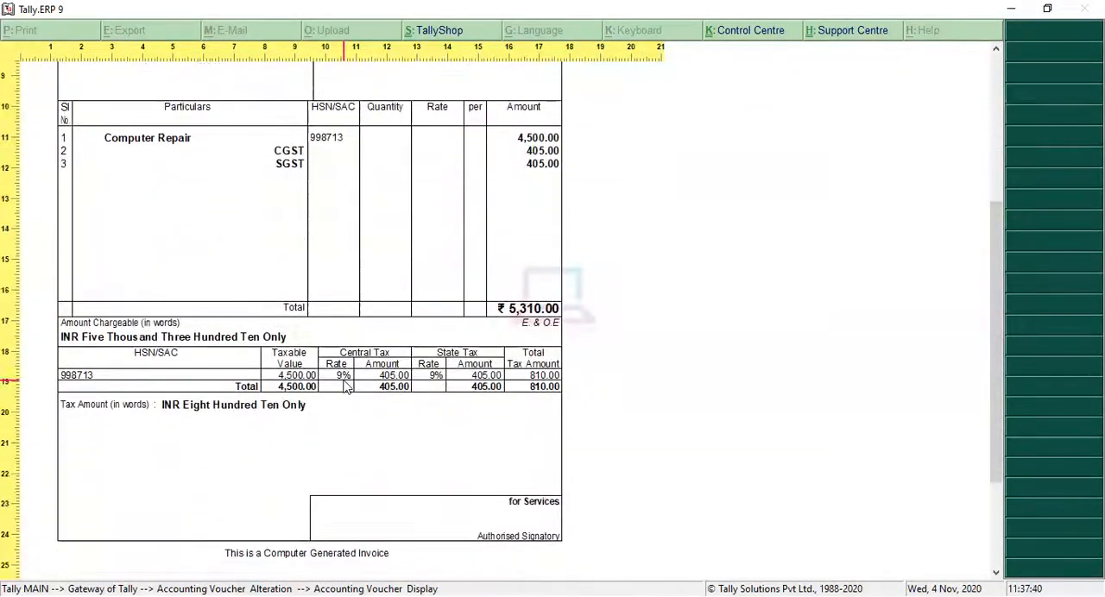
pyautogui.scroll(-2, 345, 387)
pyautogui.scroll(4, 344, 388)
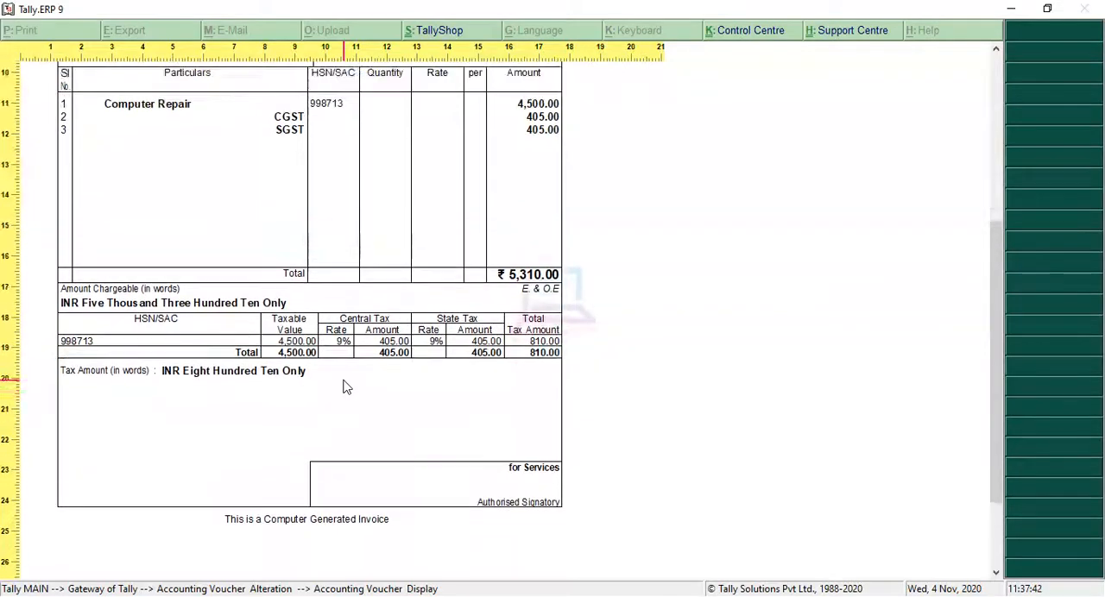
pyautogui.scroll(3, 344, 388)
pyautogui.press('Escape')
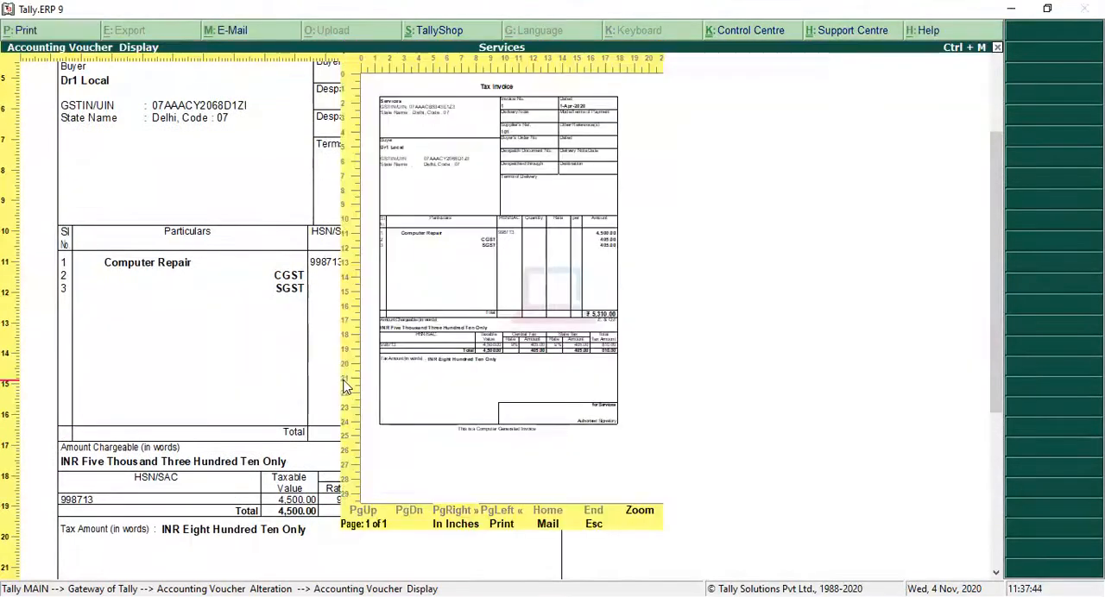
pyautogui.press('Escape')
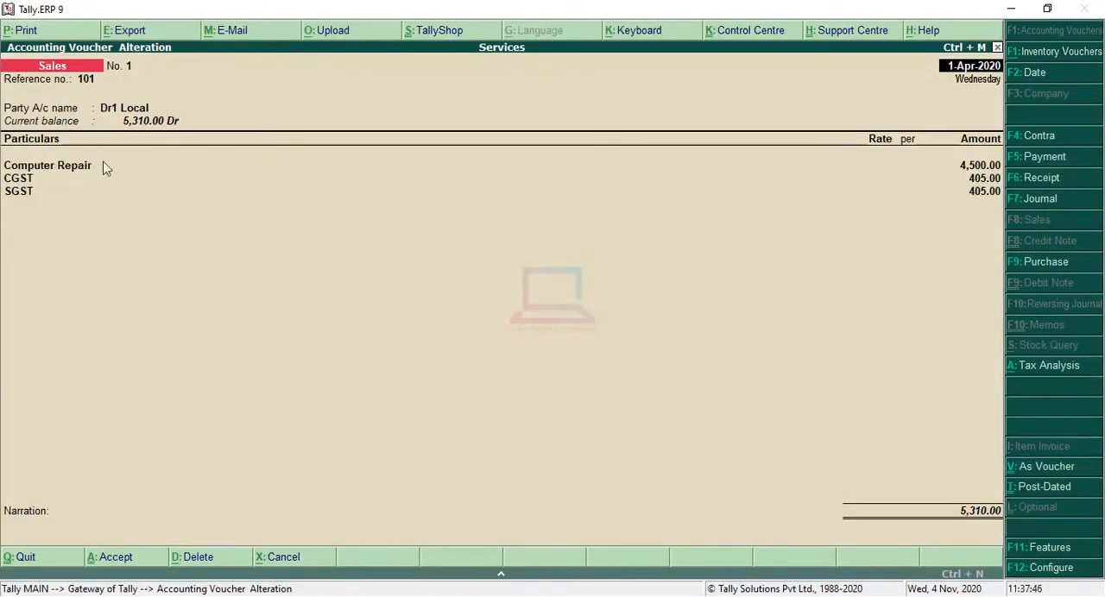
pyautogui.press('Escape')
pyautogui.press('y')
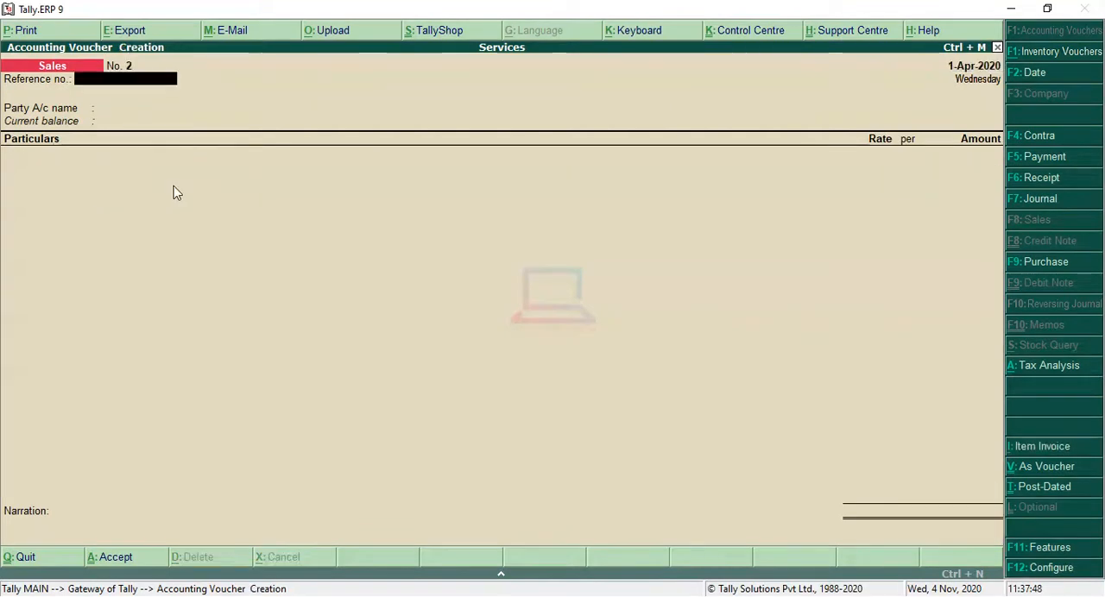
# Enter reference number 102 for the new sales voucher and choose Dr2 Interstate as the party account.
pyautogui.press('Return')
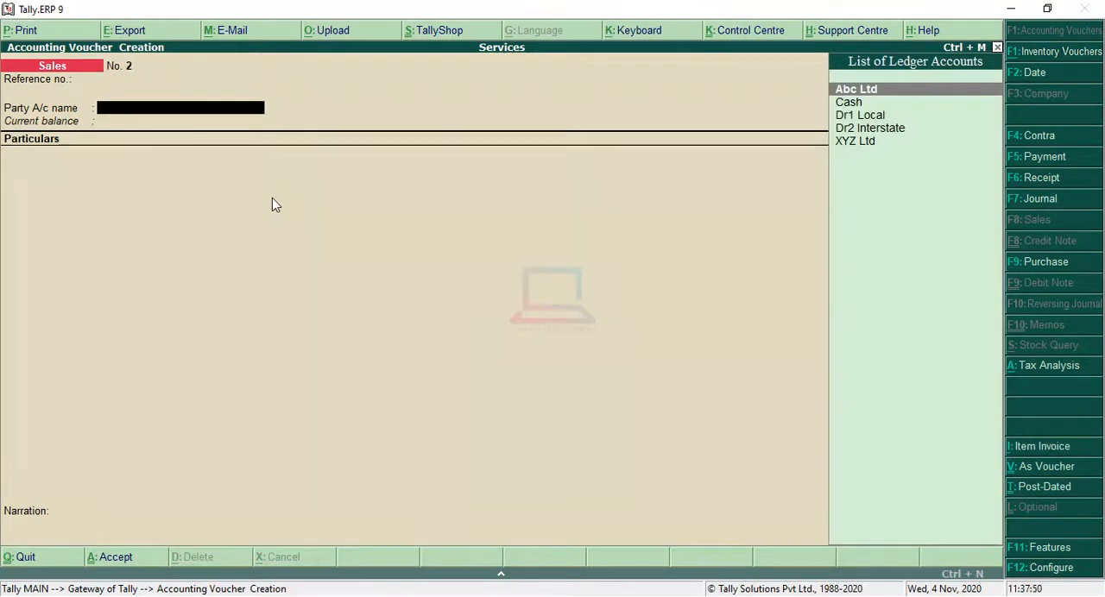
pyautogui.press('BackSpace')
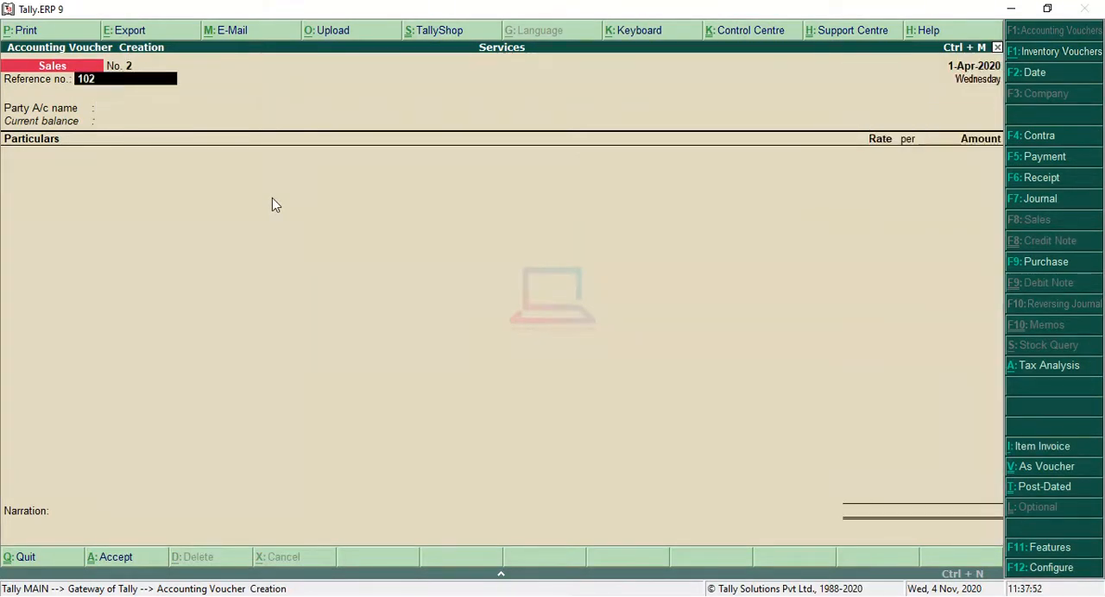
pyautogui.press('Return')
pyautogui.press('Down')
pyautogui.press('Down')
pyautogui.press('Down')
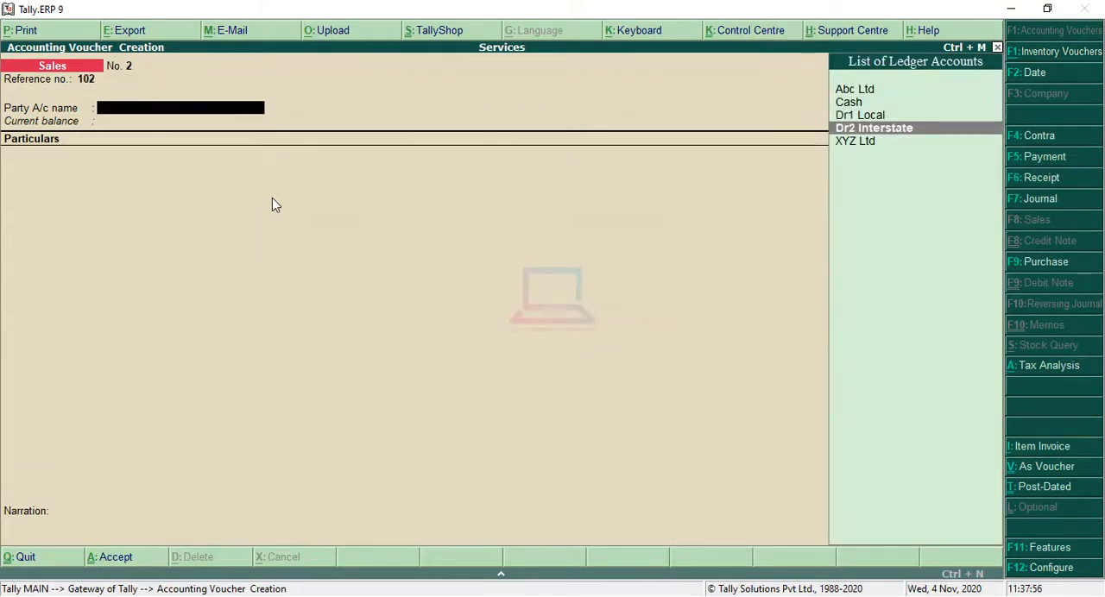
pyautogui.press('Return')
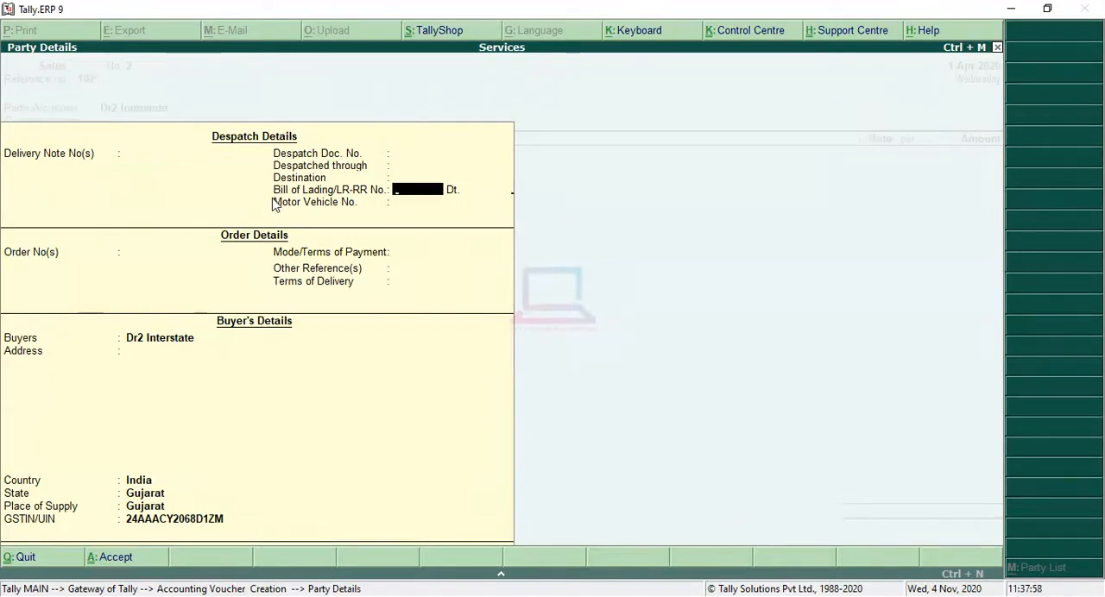
# Accept the party details for Dr2 Interstate with the despatch and order fields blank and Gujarat as place of supply.
pyautogui.press('Return')
pyautogui.press('Return')
pyautogui.press('Return')
pyautogui.press('Return')
pyautogui.press('Return')
pyautogui.press('Return')
pyautogui.press('Return')
pyautogui.press('Return')
pyautogui.press('Return')
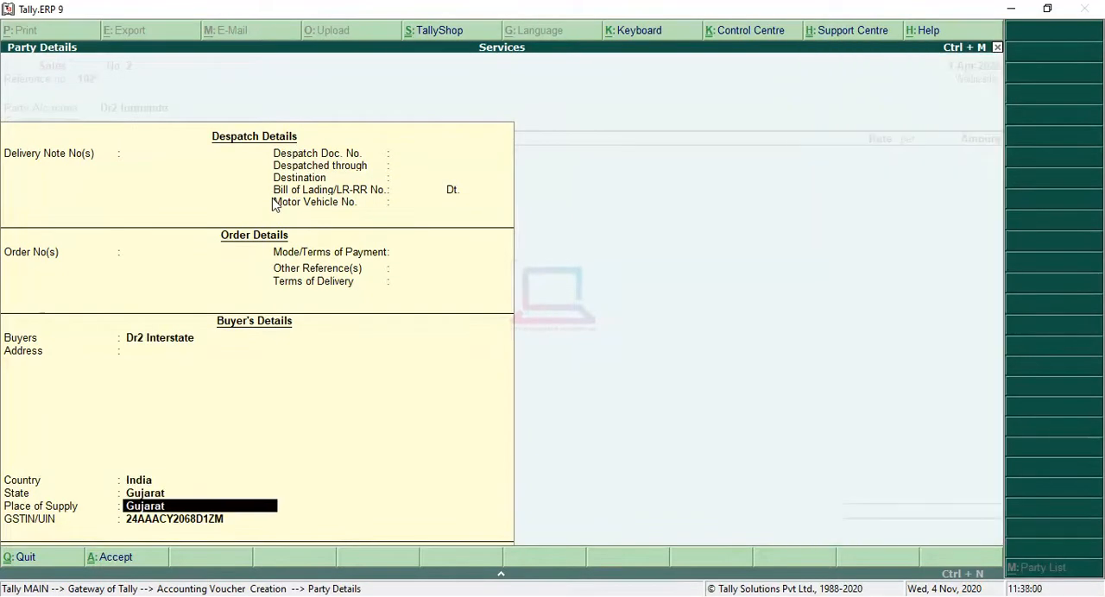
pyautogui.press('Return')
pyautogui.press('Return')
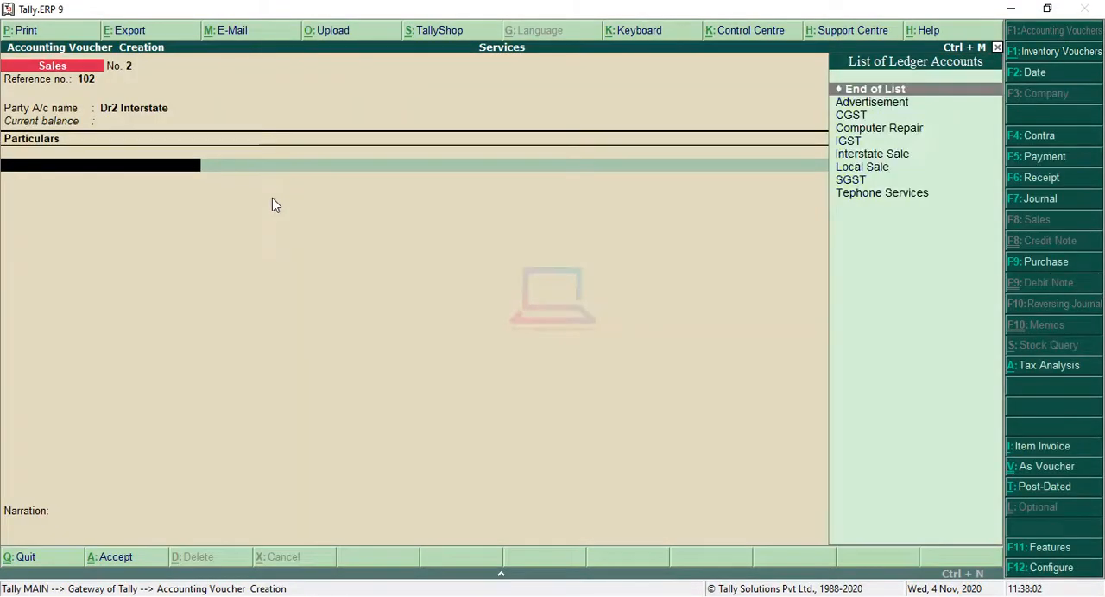
# Add the Computer Repair service ledger to the particulars with an amount of 5000.
pyautogui.press('Down')
pyautogui.press('Down')
pyautogui.press('Down')
pyautogui.press('Return')
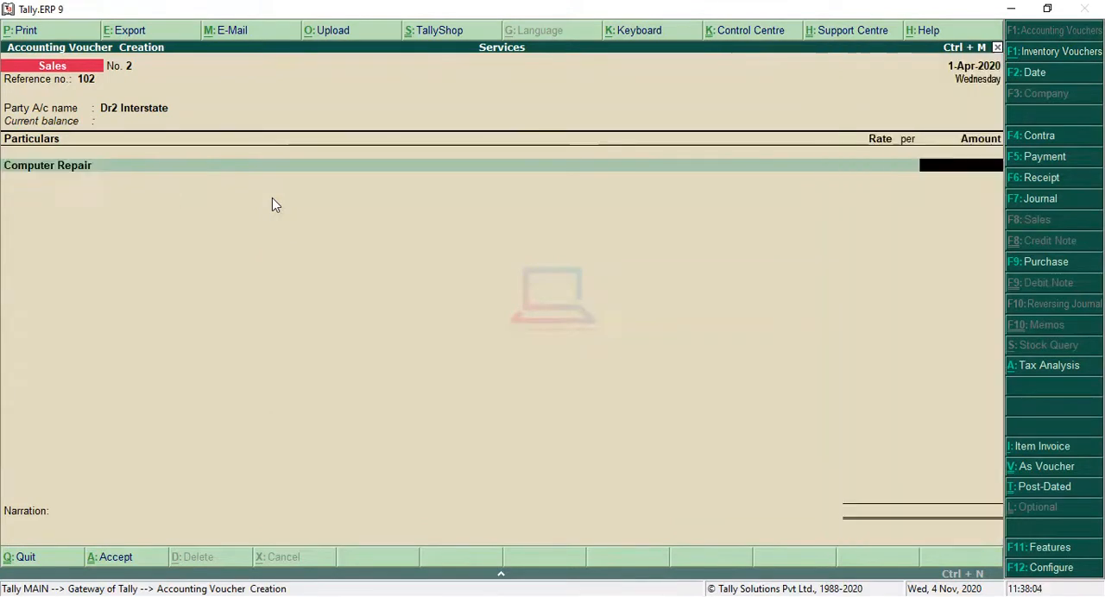
pyautogui.write('5000')
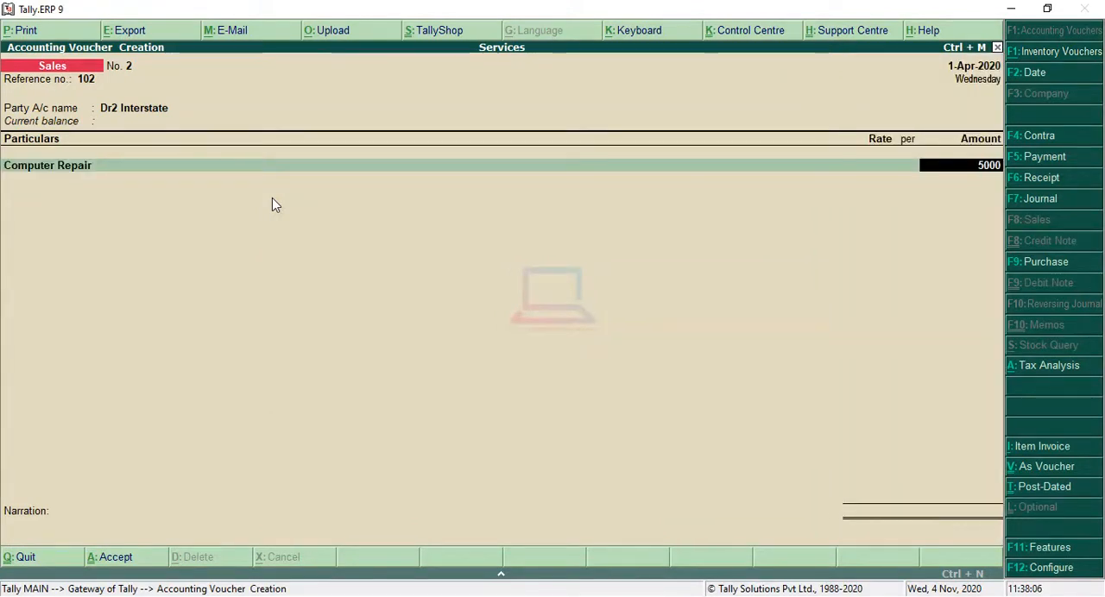
pyautogui.press('Return')
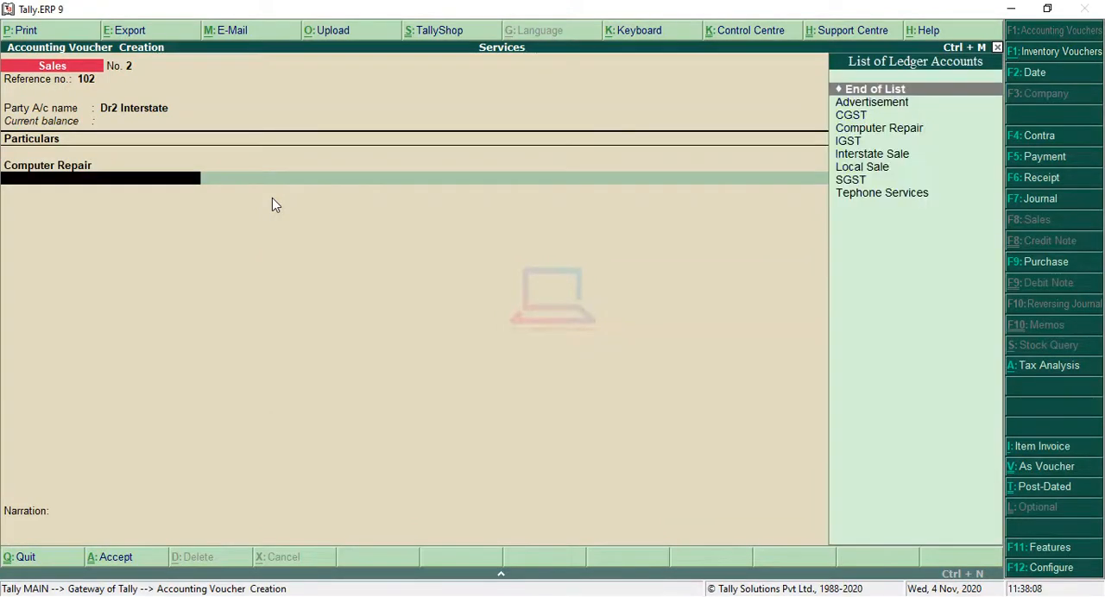
pyautogui.press('Down')
pyautogui.press('Down')
pyautogui.press('Down')
pyautogui.press('Up')
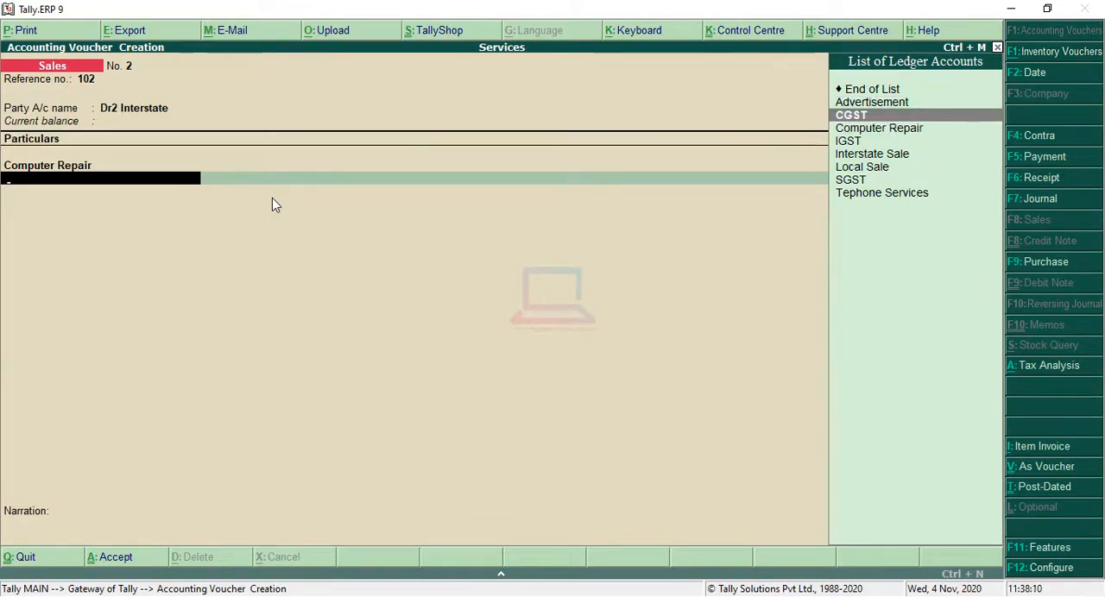
pyautogui.press('Return')
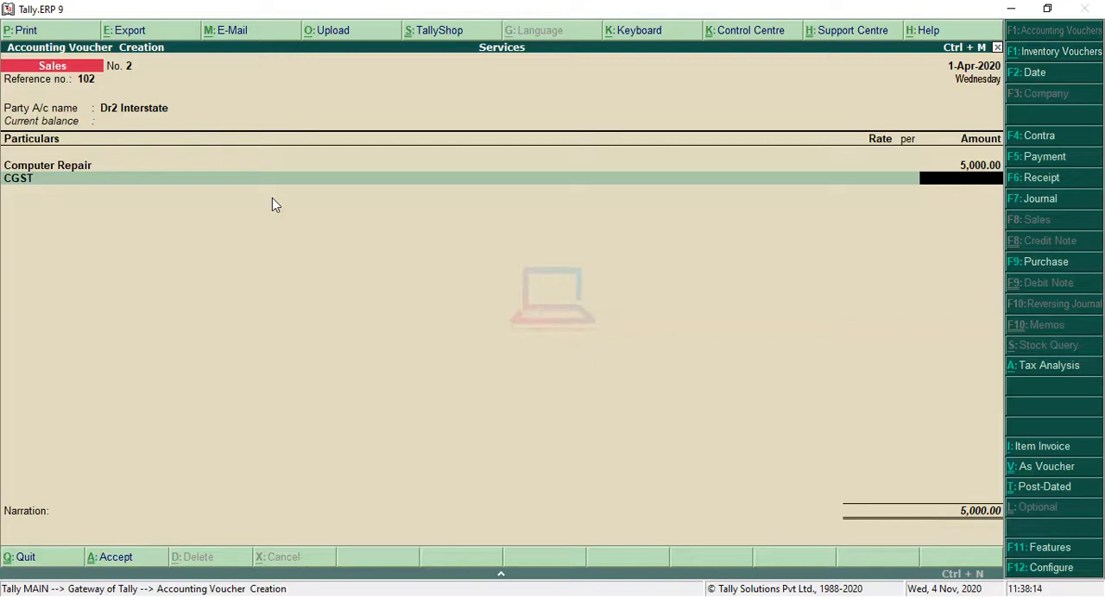
pyautogui.press('BackSpace')
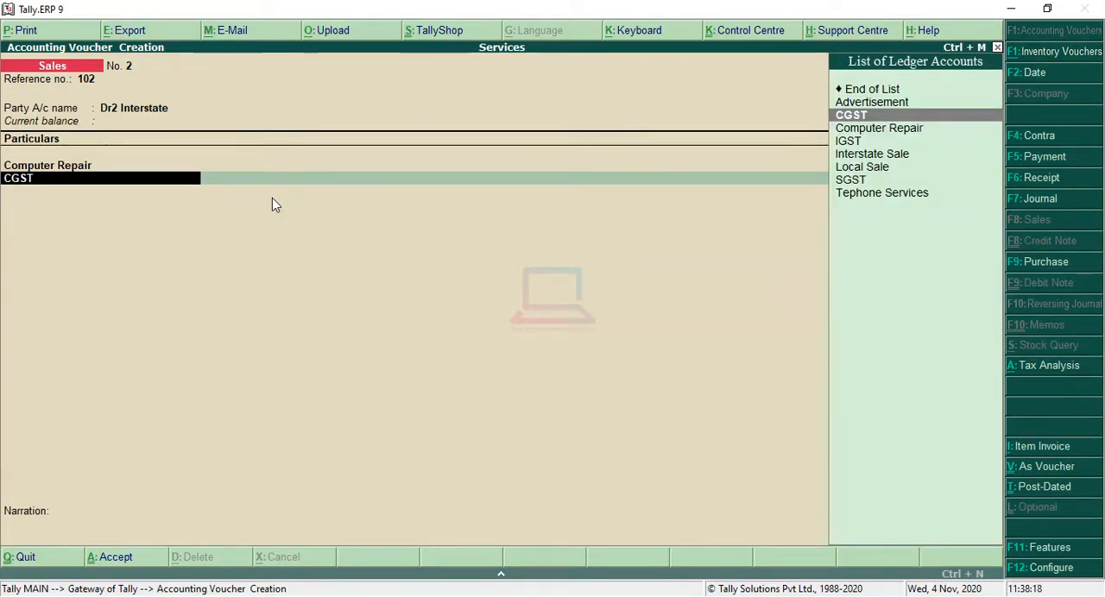
# Make IGST the tax ledger below Computer Repair and save the sales voucher with a blank narration.
pyautogui.press('Down')
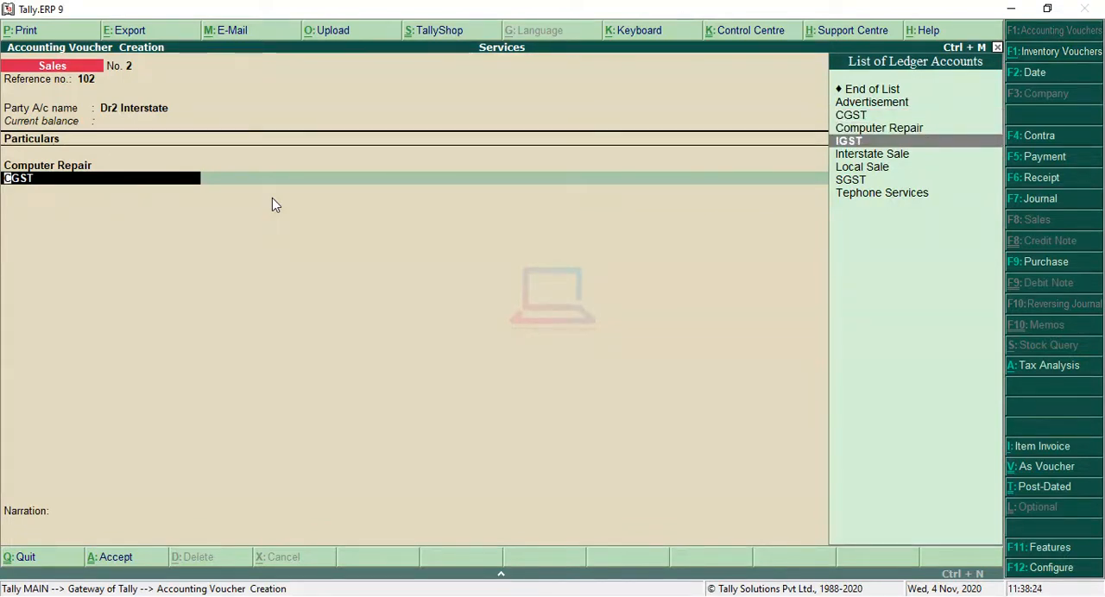
pyautogui.press('Return')
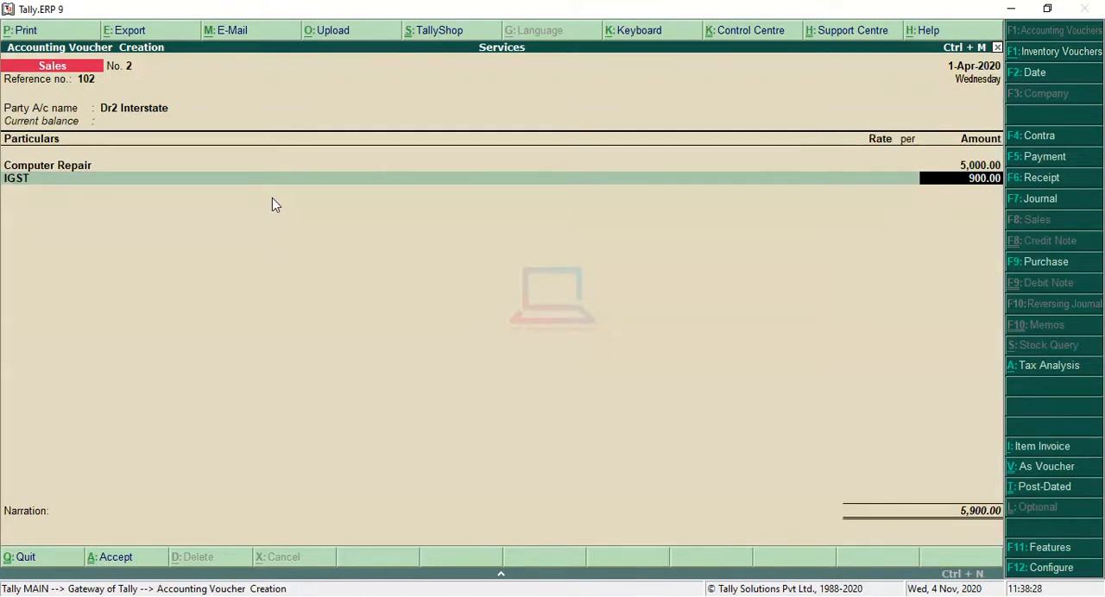
pyautogui.press('Return')
pyautogui.press('Return')
pyautogui.press('Return')
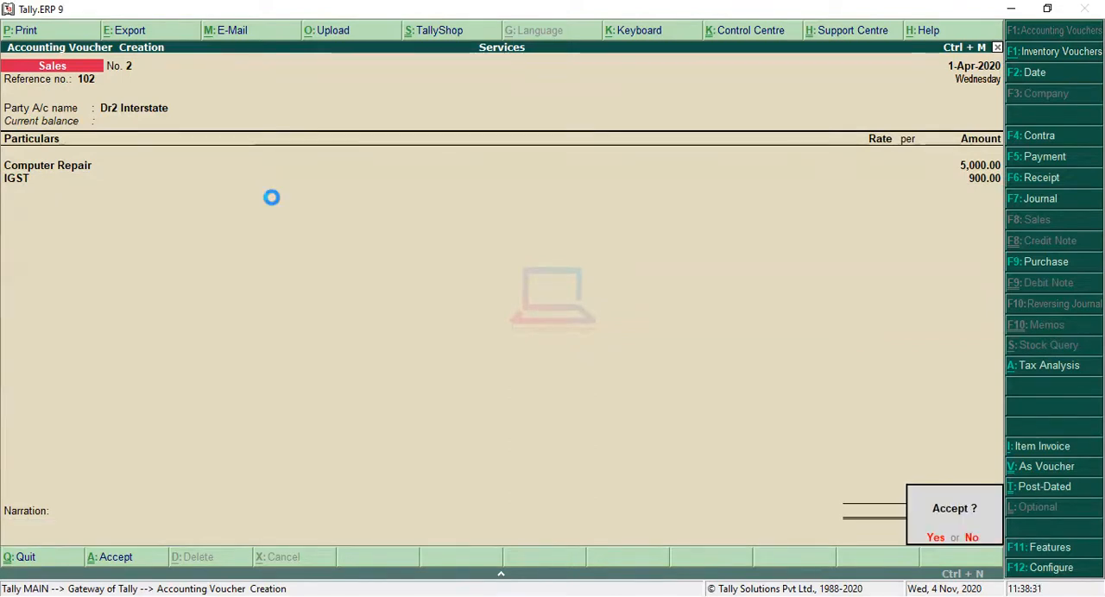
pyautogui.press('Return')
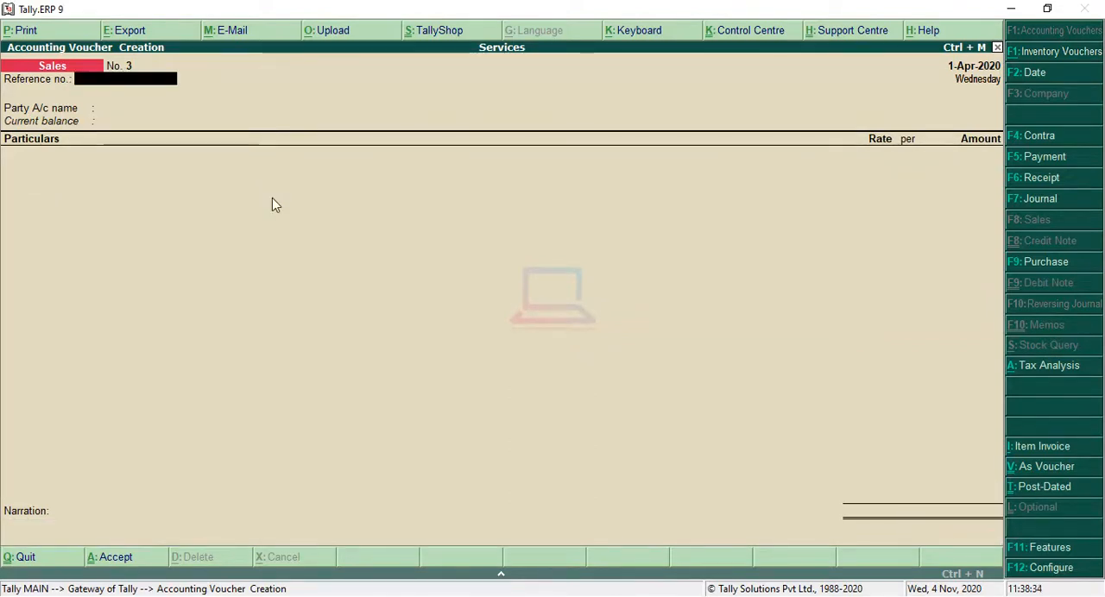